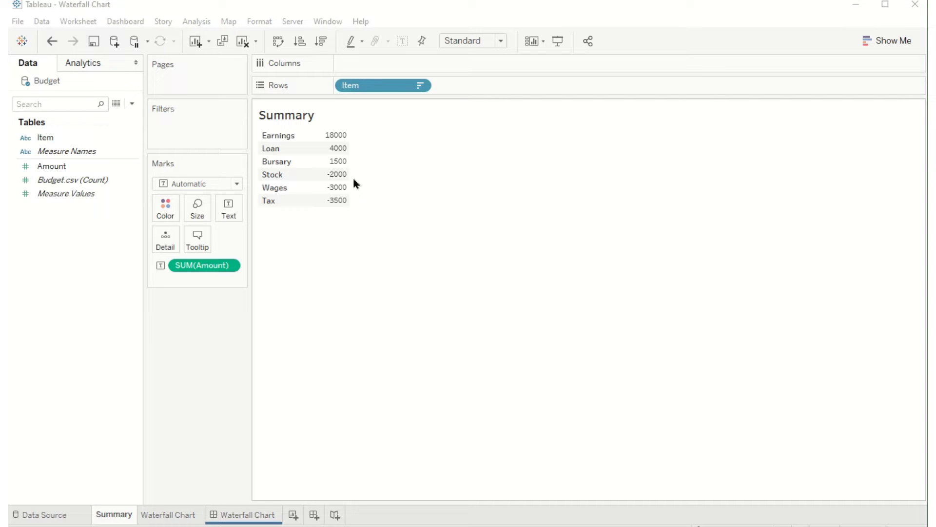
Duplicate the Summary sheet and add a Running Total of Amount column beside Amount.
right_click(126, 518)
click(173, 385)
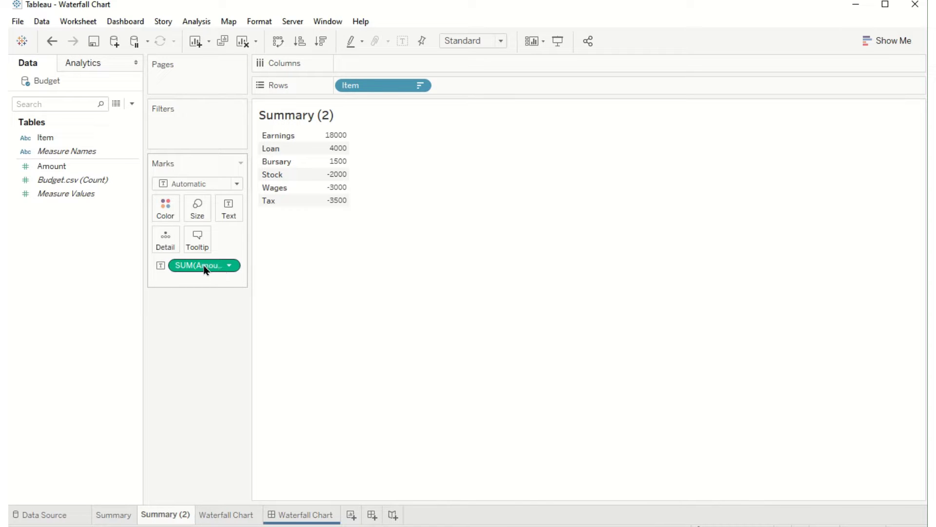
drag(205, 268, 162, 247)
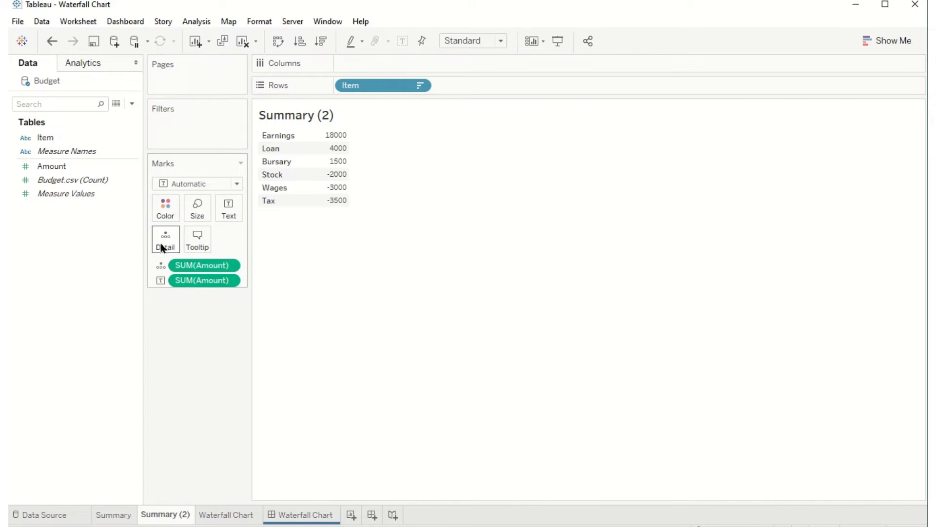
click(229, 264)
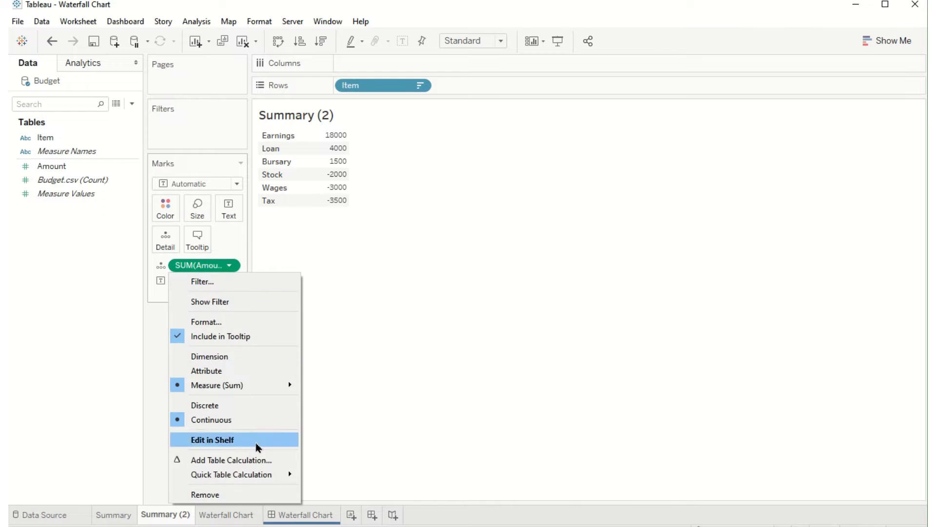
mouse_move(247, 476)
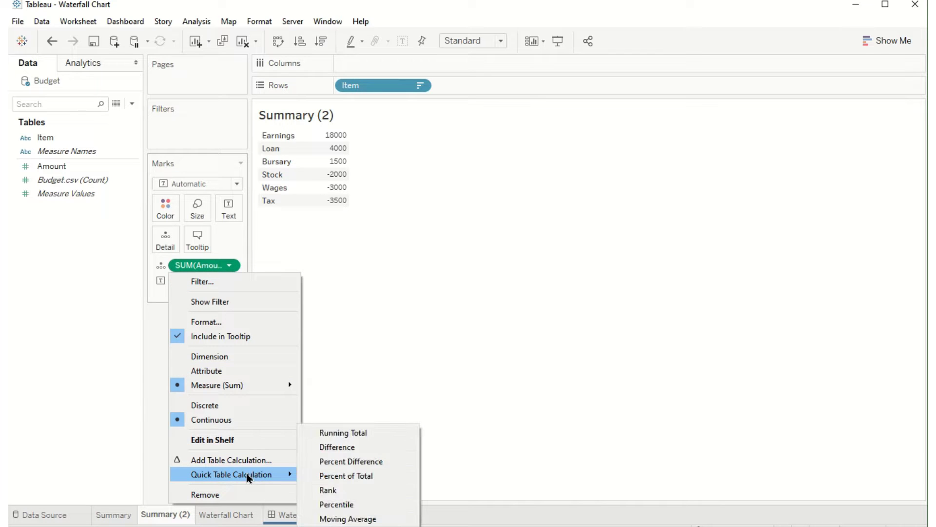
click(347, 437)
drag(203, 265, 320, 176)
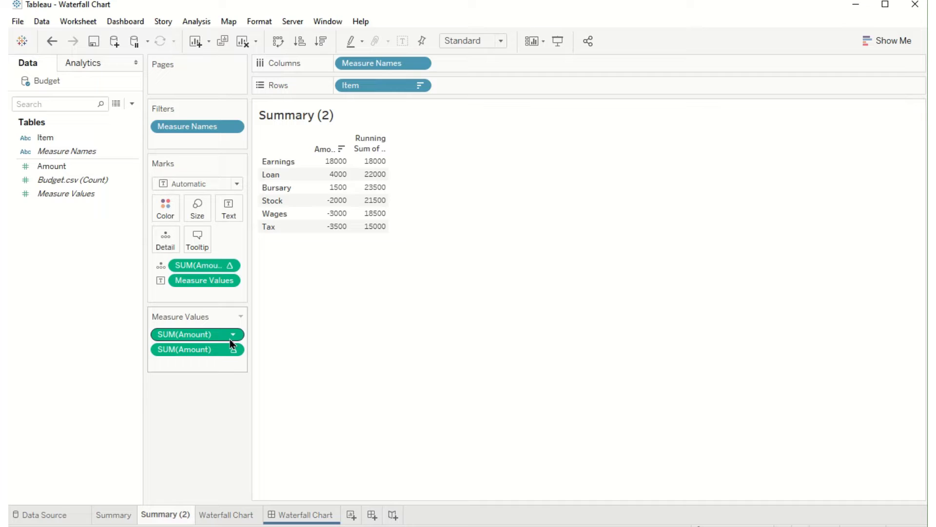
Undo the running-total column and lay the items across columns.
key(ctrl+z)
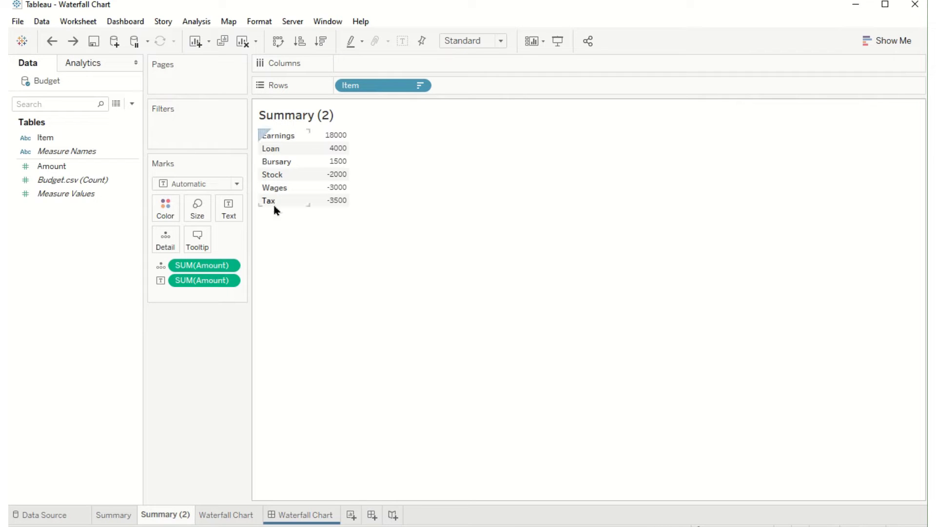
drag(381, 85, 390, 60)
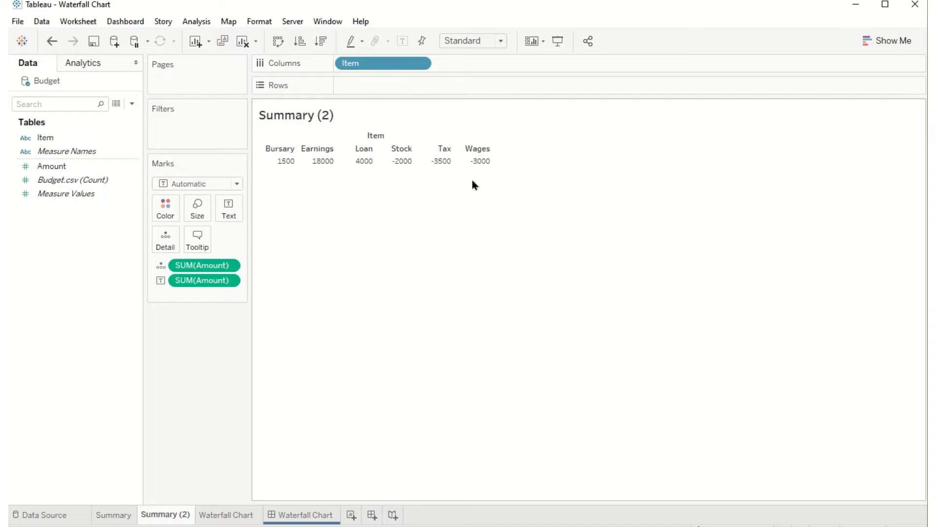
drag(202, 265, 350, 158)
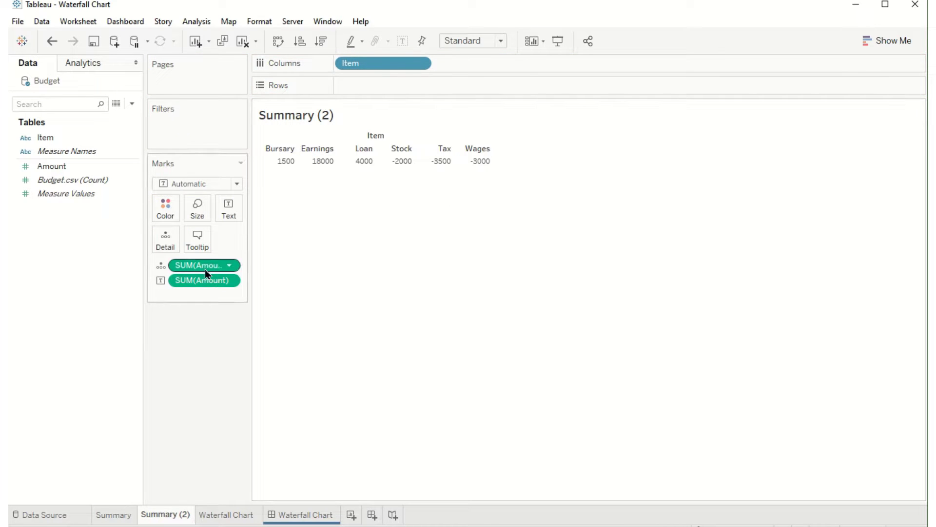
drag(208, 265, 199, 265)
Add the Amount running total as a second row and move Earnings ahead of Bursary.
click(228, 265)
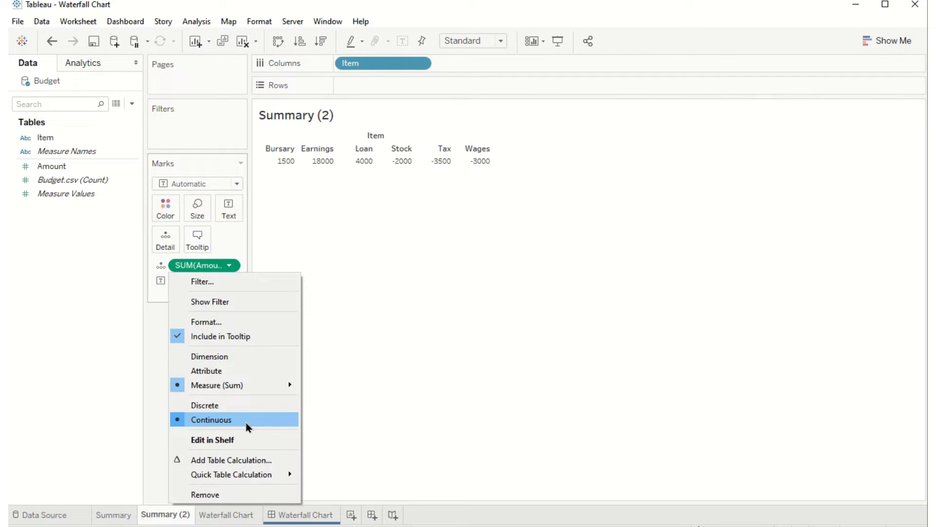
mouse_move(246, 477)
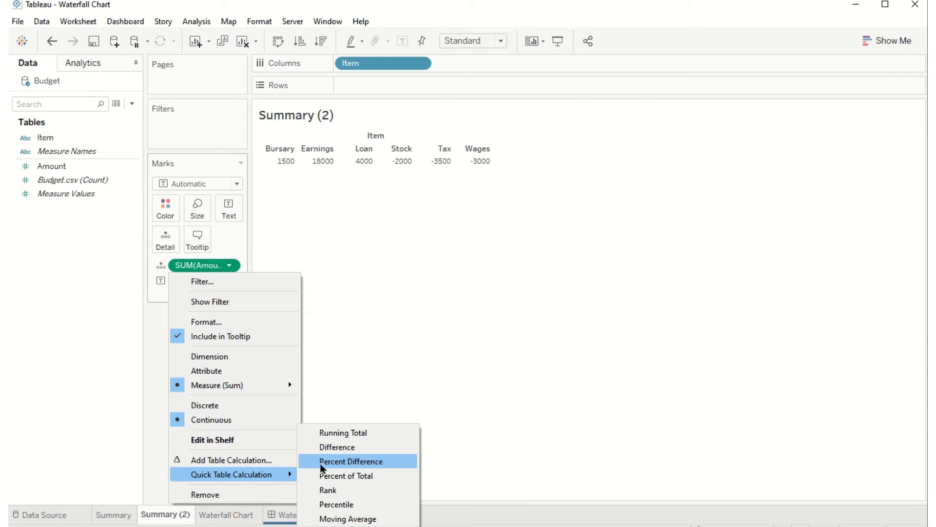
click(361, 433)
drag(207, 270, 335, 158)
drag(423, 153, 367, 150)
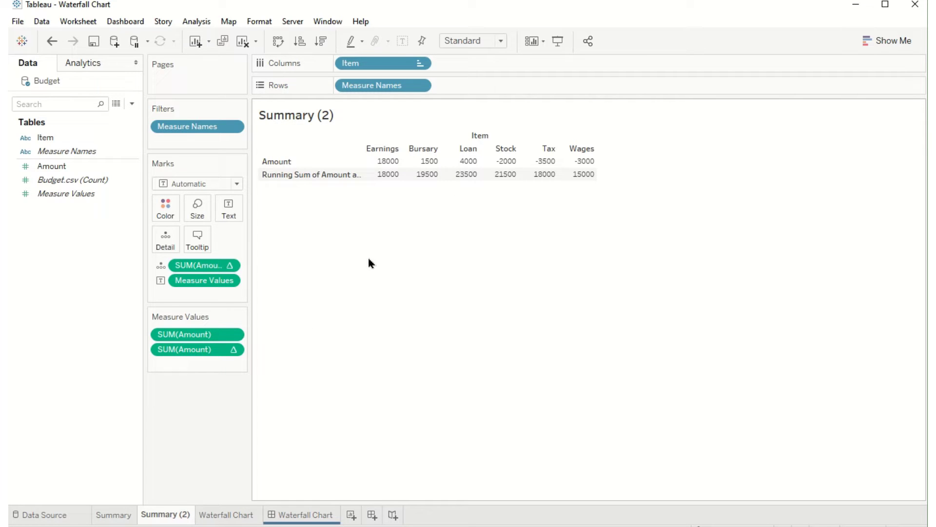
Create a Running Sum calculated field as RUNNING_SUM(SUM([Amount])).
click(131, 103)
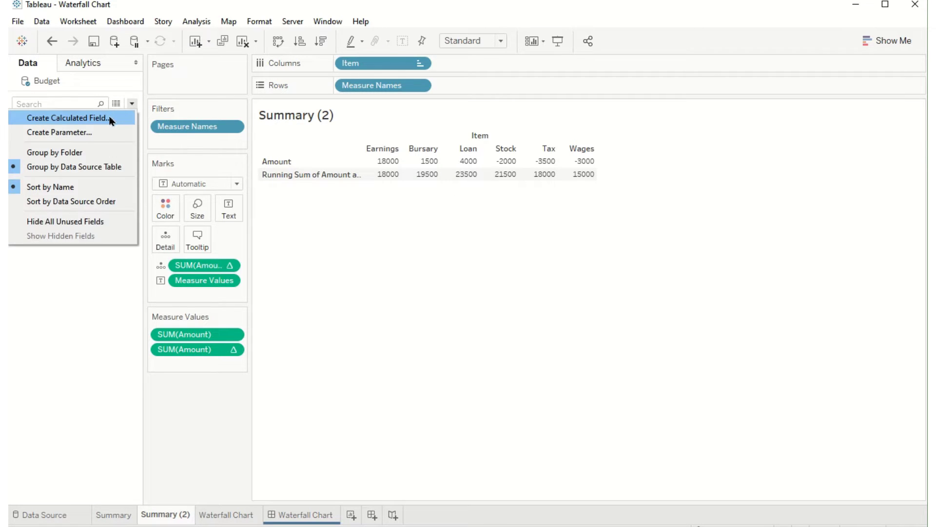
click(113, 118)
drag(190, 350, 480, 254)
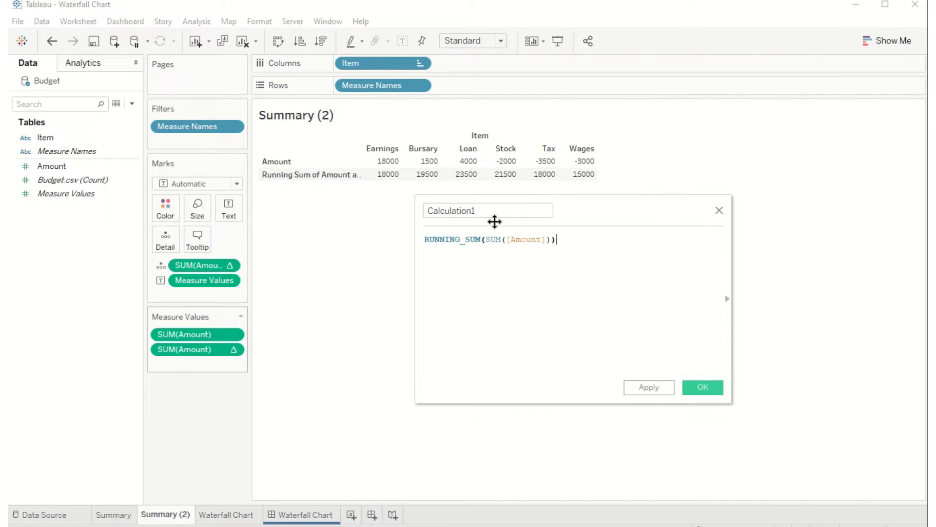
text(Running Sum)
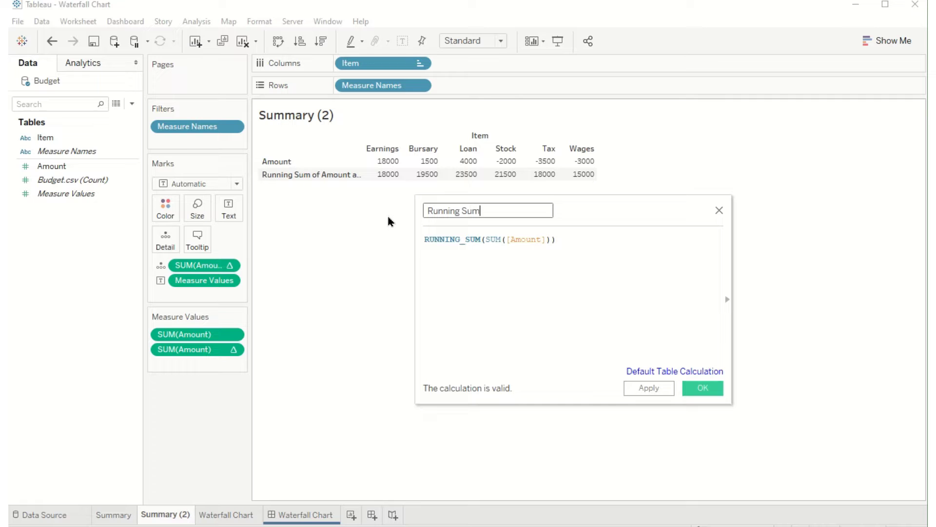
click(704, 392)
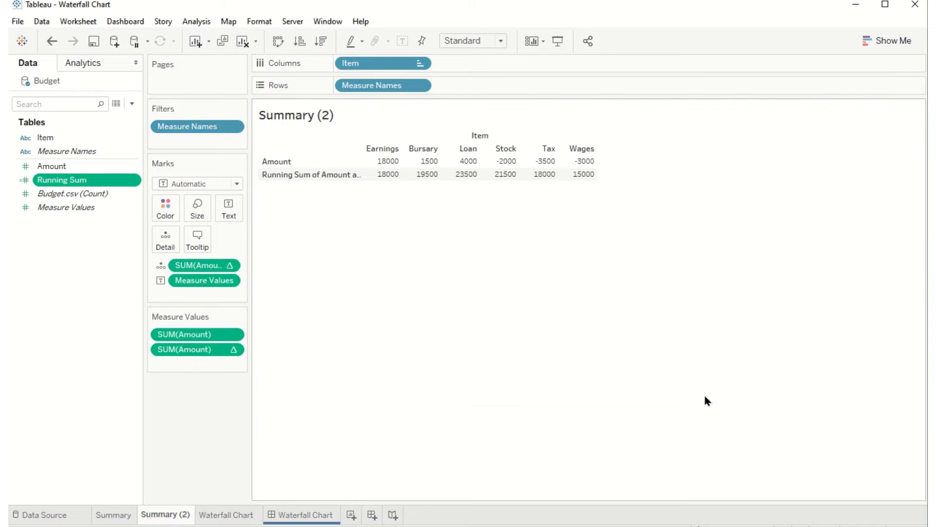
Create Opening Amount as the running sum minus SUM([Amount]) and add it as a table row.
click(132, 103)
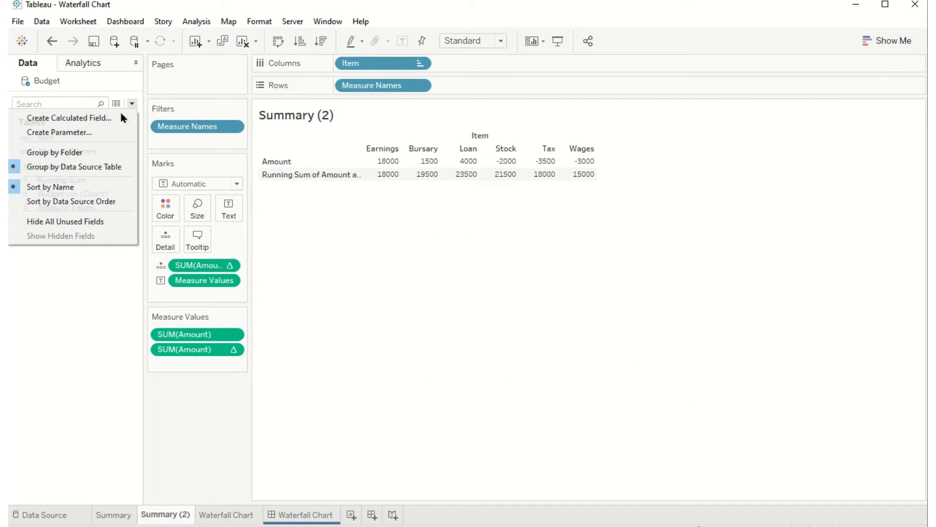
click(106, 117)
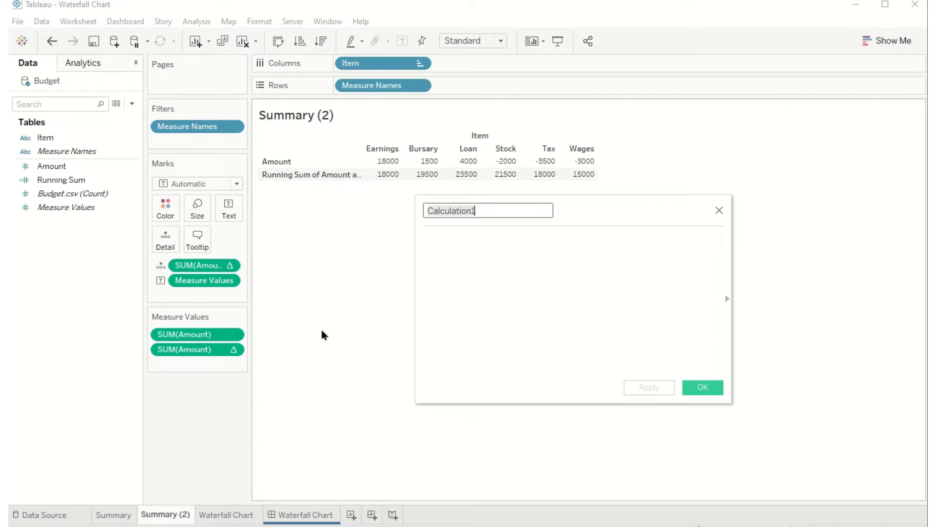
drag(201, 351, 490, 264)
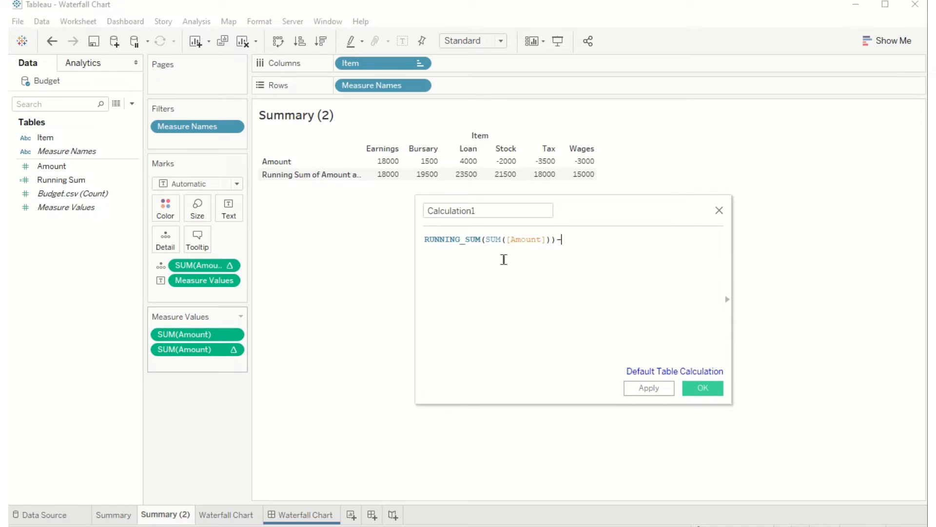
drag(224, 334, 604, 245)
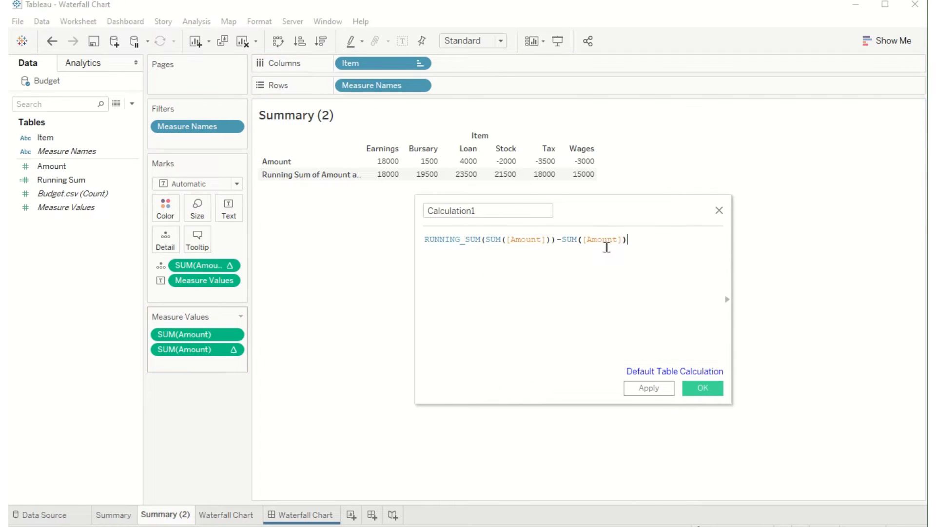
drag(518, 212, 410, 217)
text(Op)
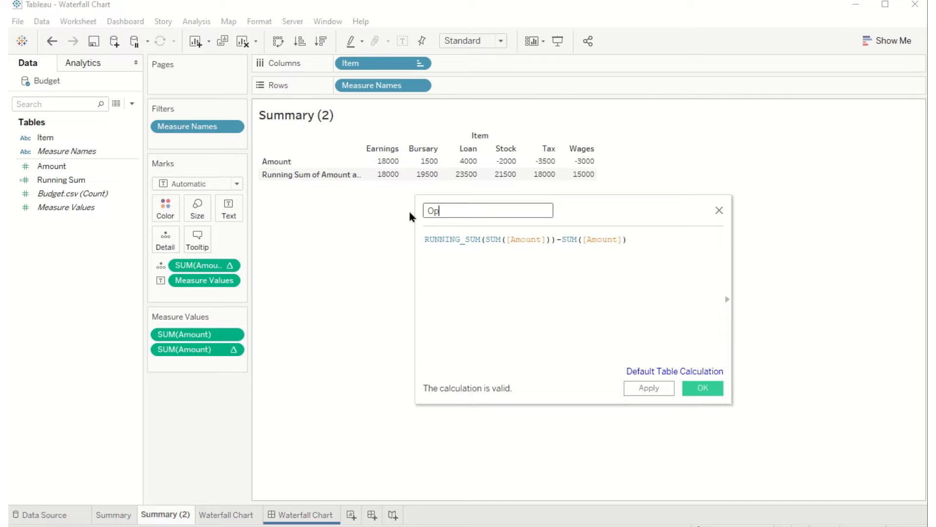
text(ening Amount)
click(685, 388)
drag(62, 185, 181, 330)
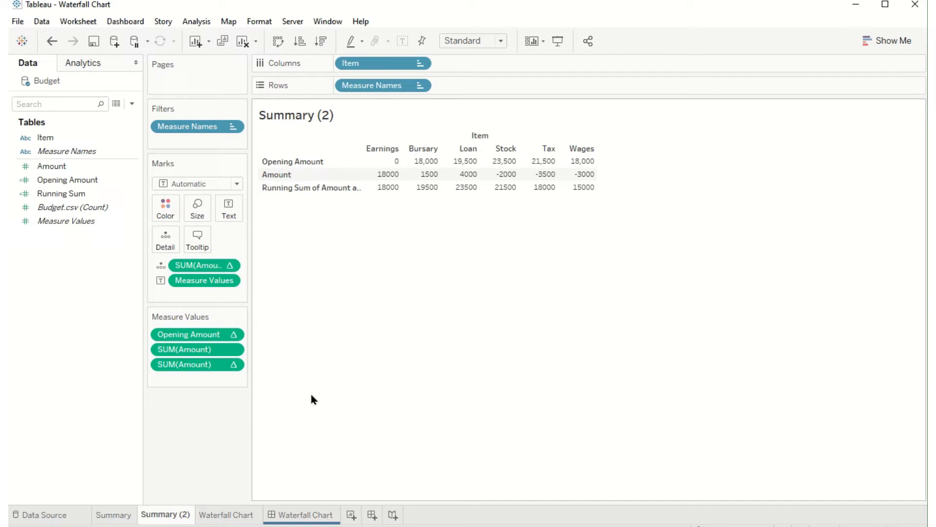
On the Waterfall Chart sheet, plot Running Sum per Item with Earnings placed before Bursary.
click(215, 516)
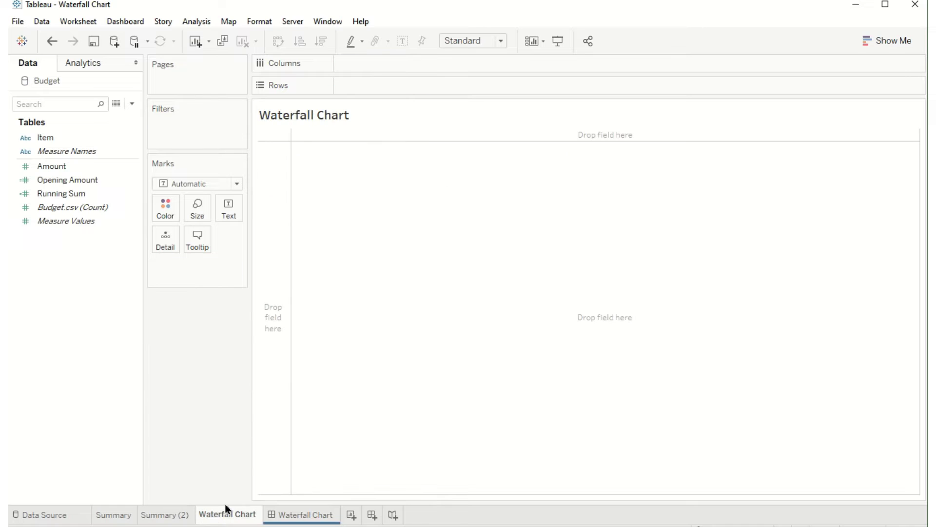
drag(97, 137, 375, 70)
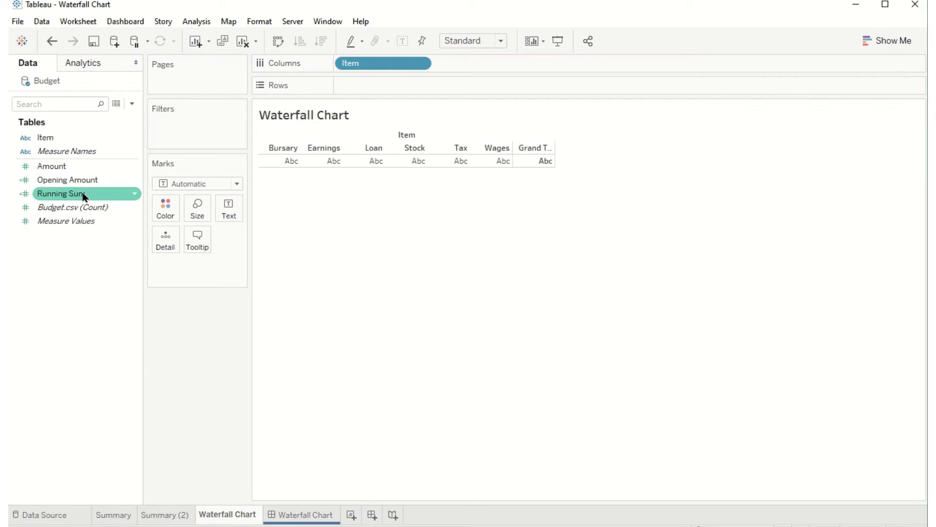
drag(75, 192, 375, 91)
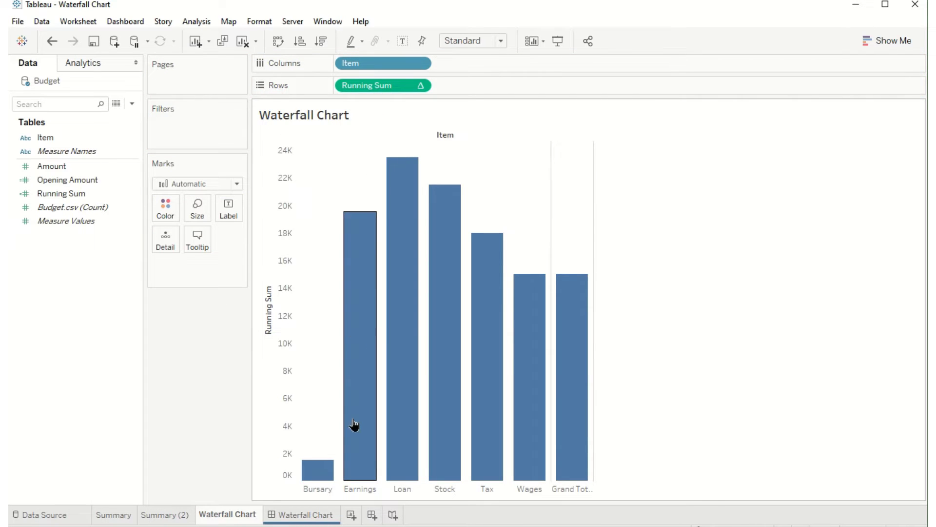
click(297, 488)
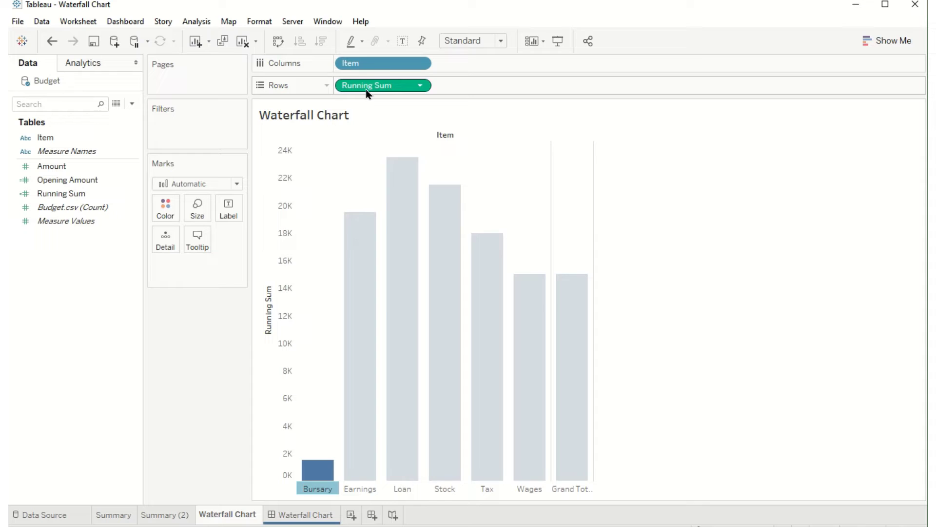
drag(368, 87, 439, 22)
drag(333, 149, 258, 154)
drag(59, 194, 362, 86)
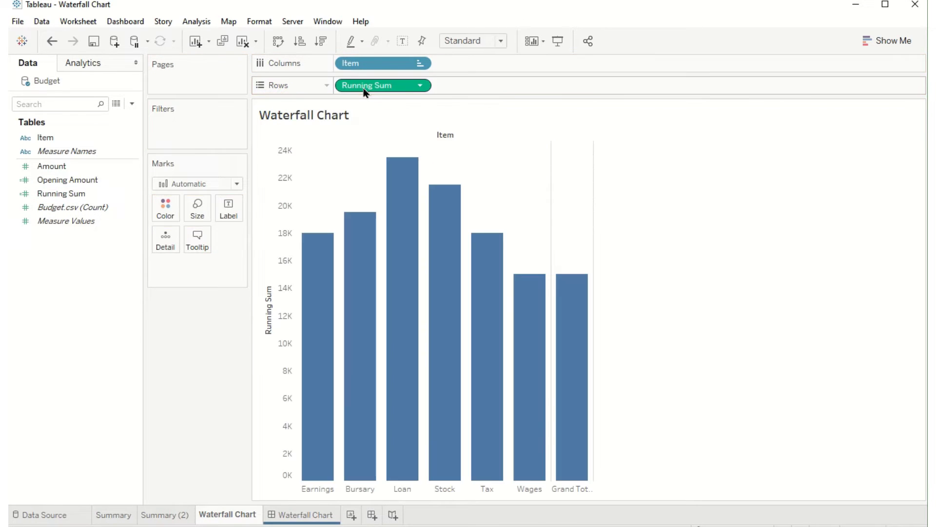
Switch the marks to Gantt Bar and size them by -SUM(Amount).
click(200, 184)
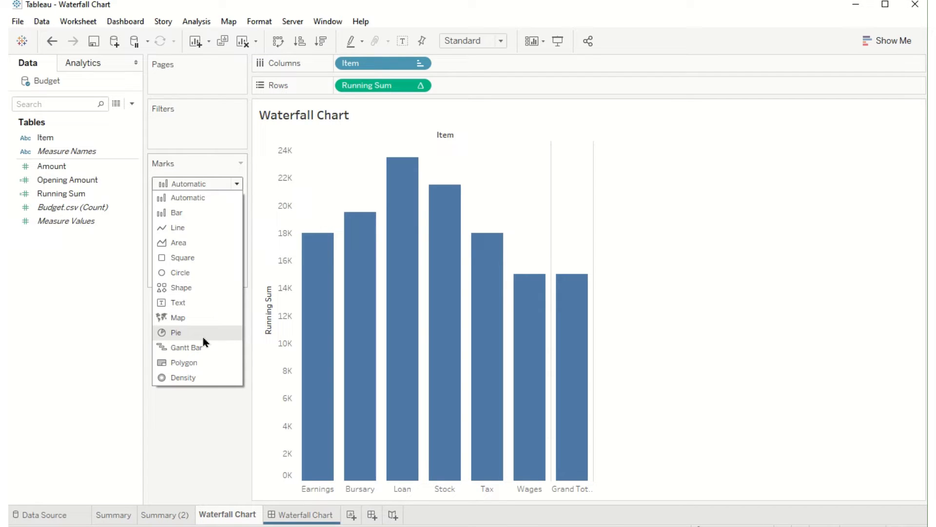
click(202, 349)
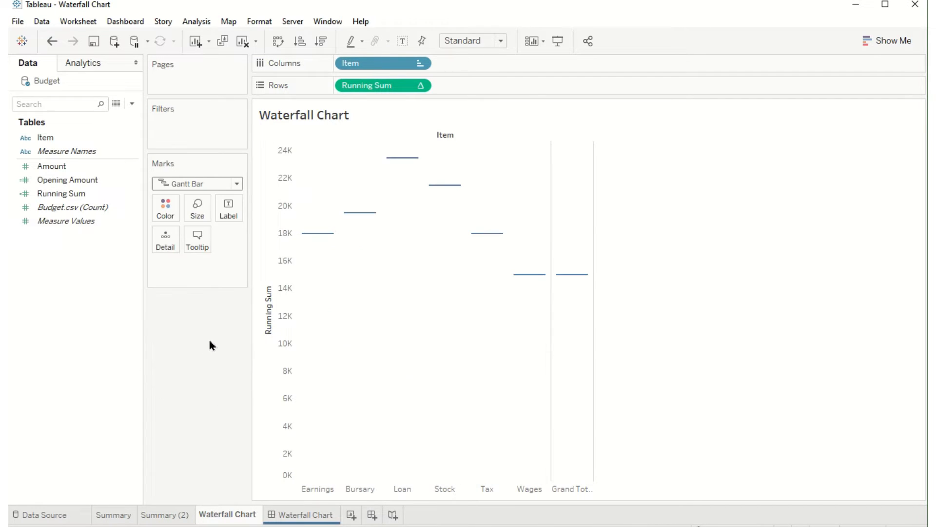
drag(52, 167, 192, 208)
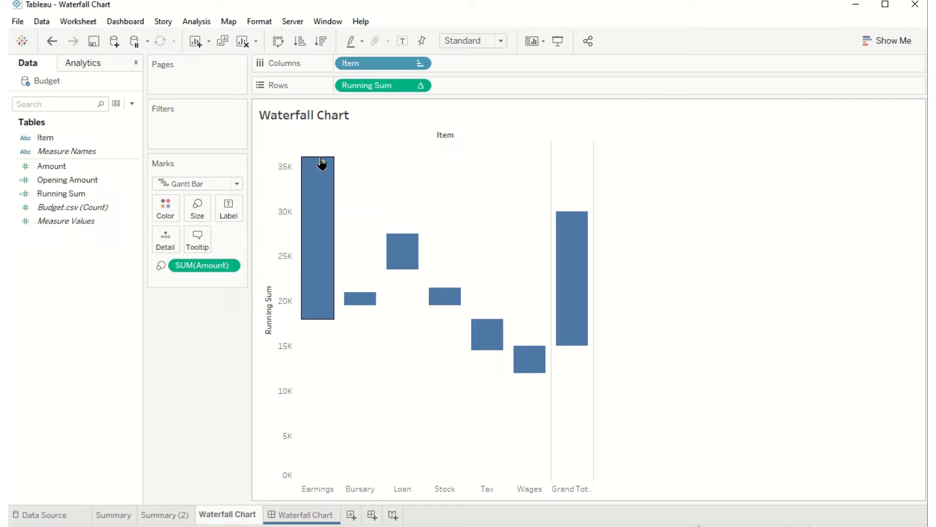
double_click(198, 271)
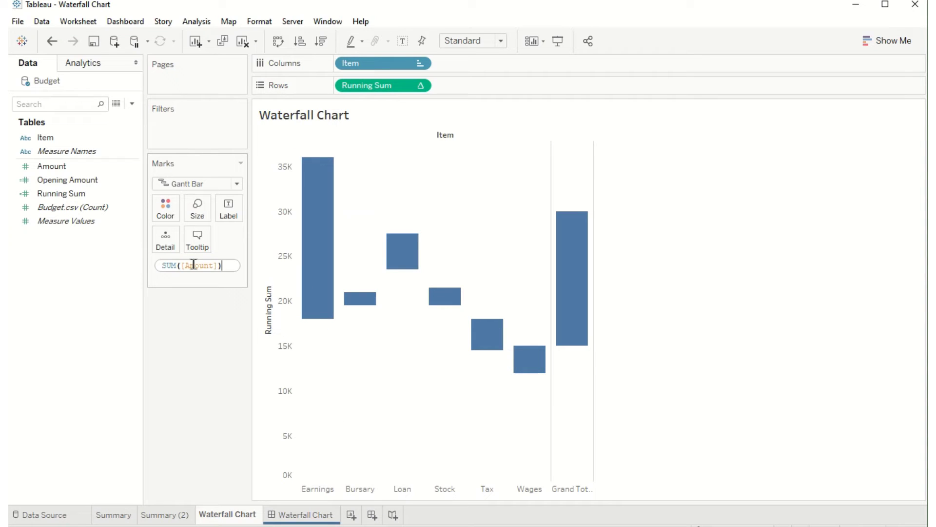
click(166, 265)
text(-)
key(Return)
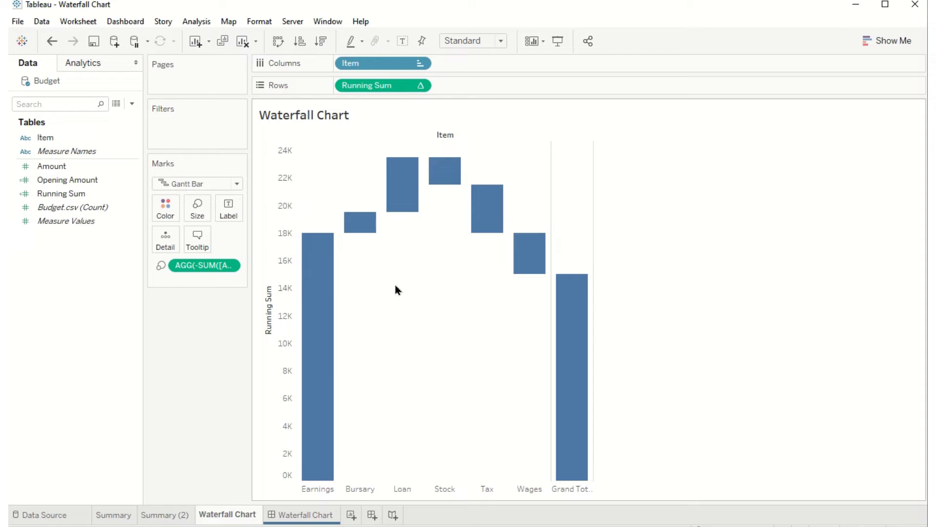
Write a new calculated field named Colour with the formula SUM([Amount])>0.
click(131, 104)
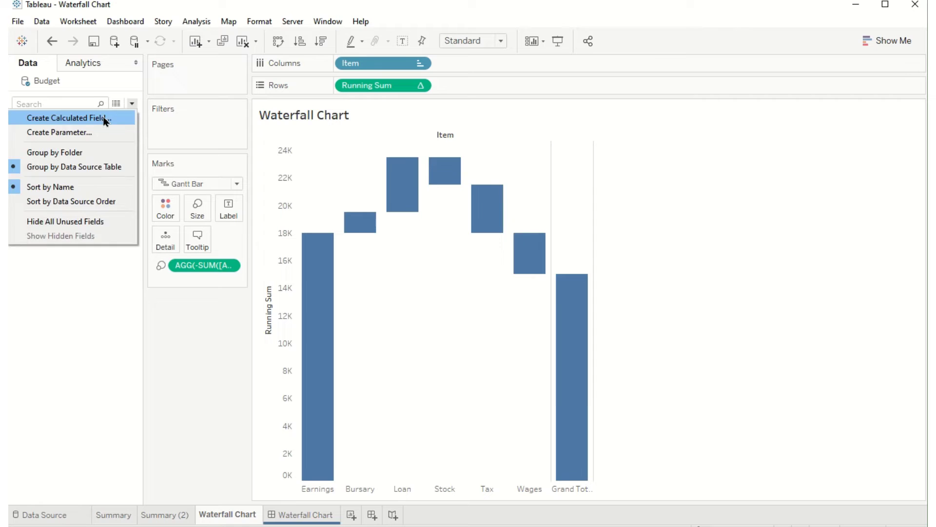
click(48, 117)
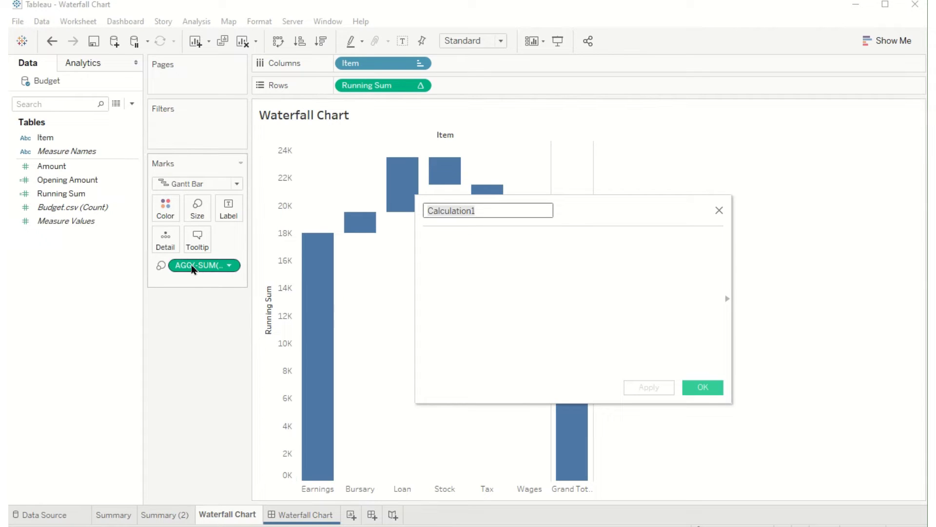
drag(192, 269, 463, 252)
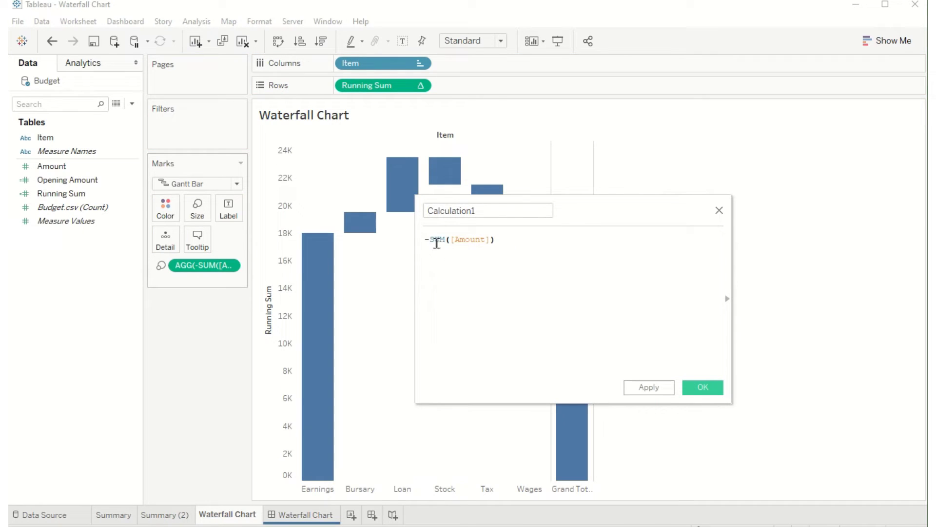
click(425, 295)
key(Delete)
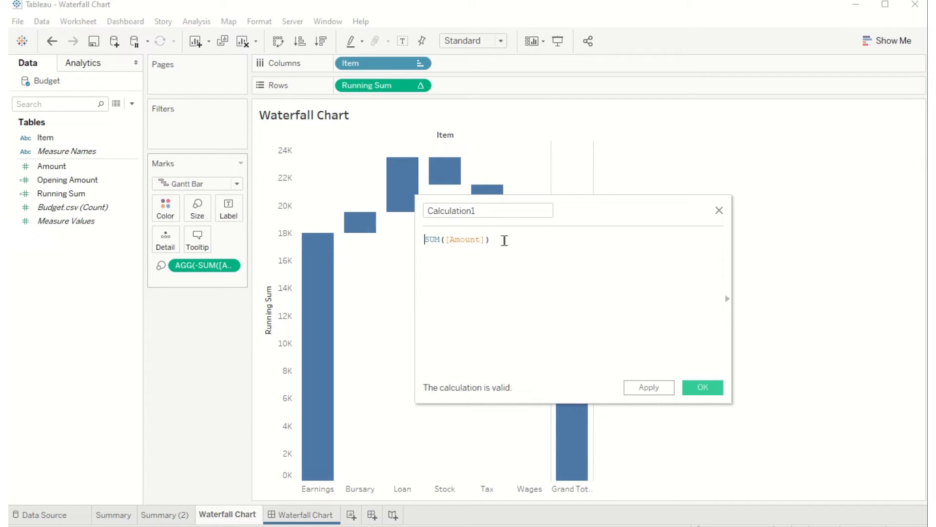
click(505, 241)
text(>0)
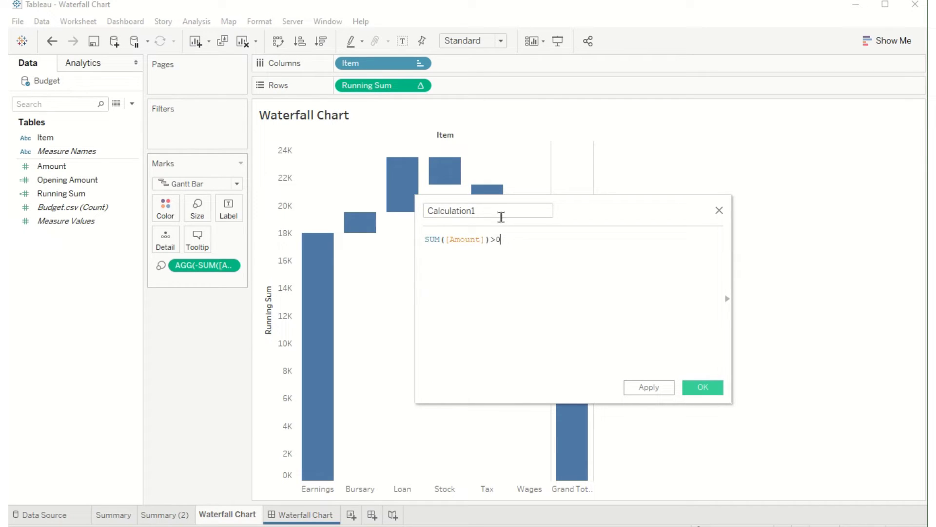
double_click(500, 211)
text(Colour)
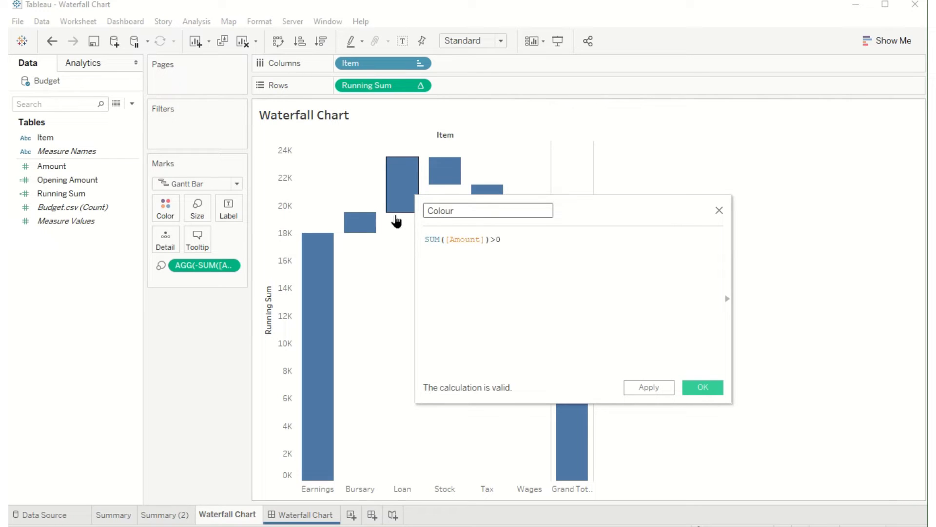
Save Colour, colour the bars by it, and set True to dark olive and False to grey.
click(703, 387)
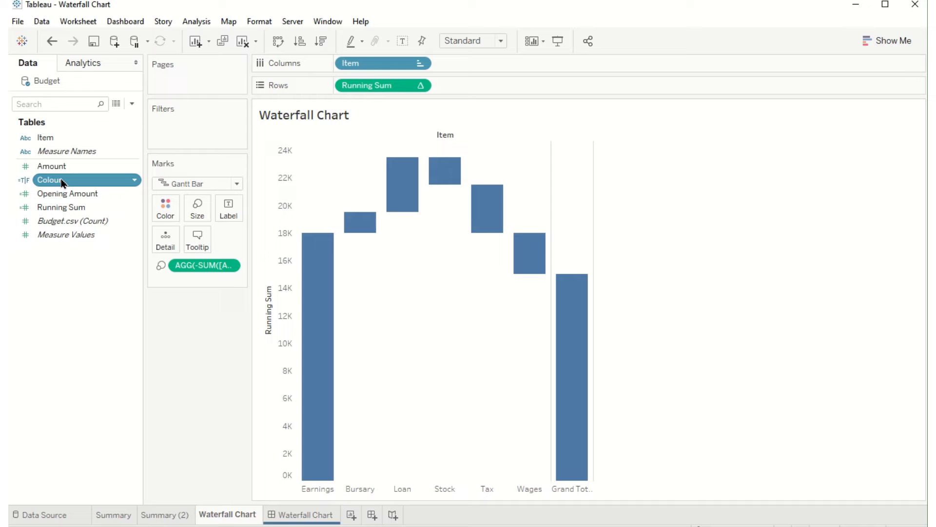
drag(62, 183, 164, 215)
double_click(848, 138)
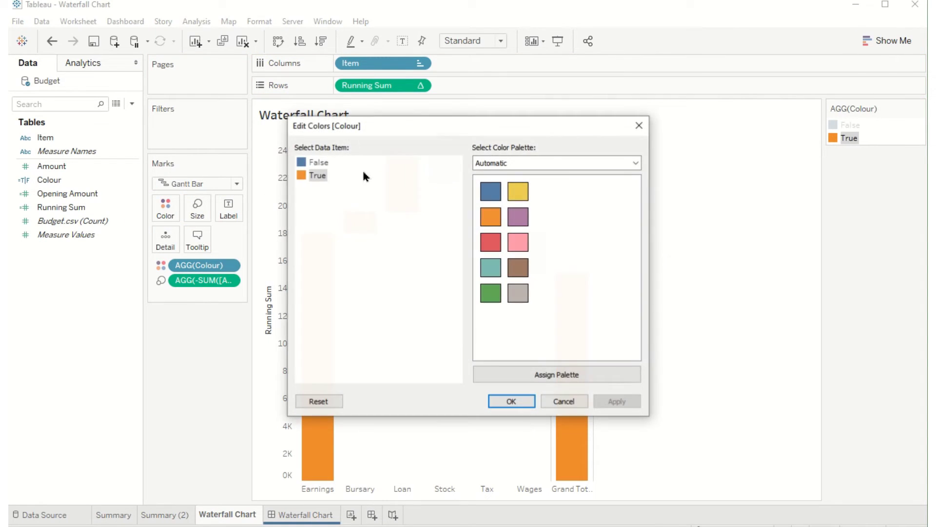
double_click(303, 177)
click(351, 222)
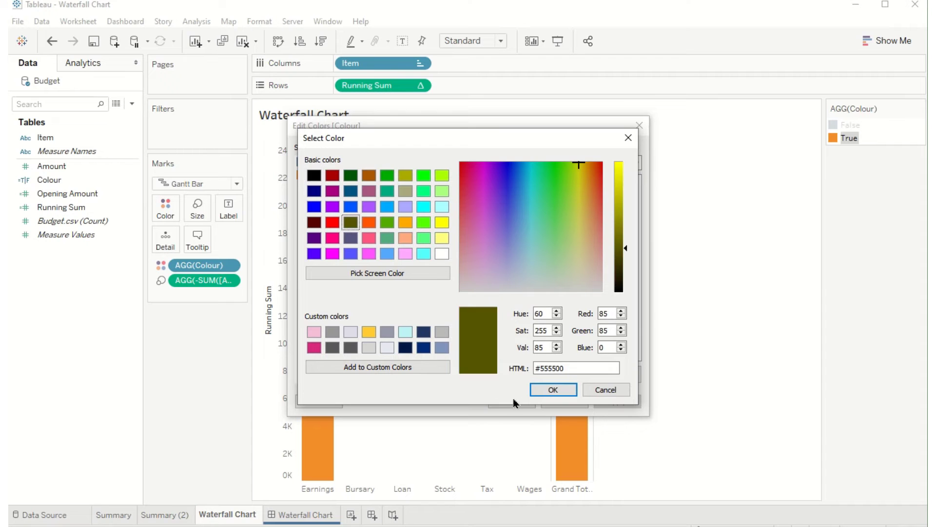
key(Return)
double_click(300, 163)
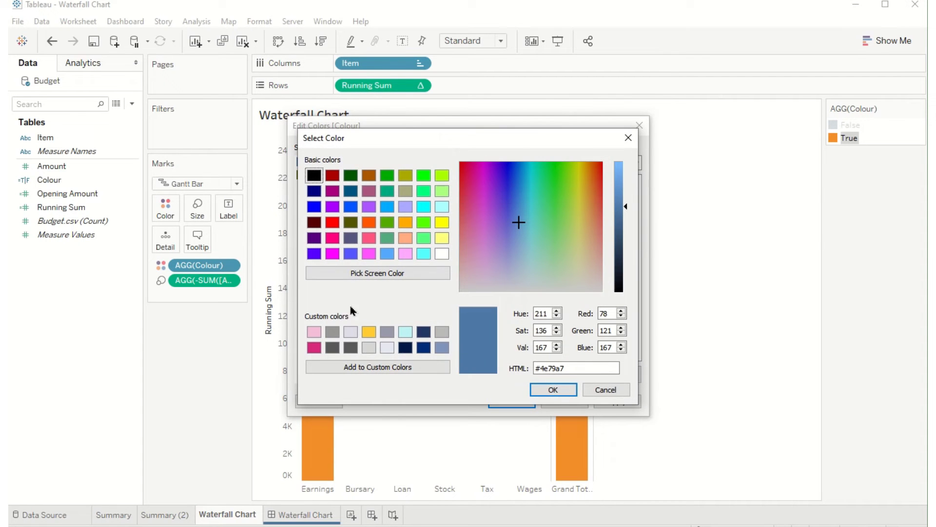
click(332, 332)
click(547, 390)
click(513, 402)
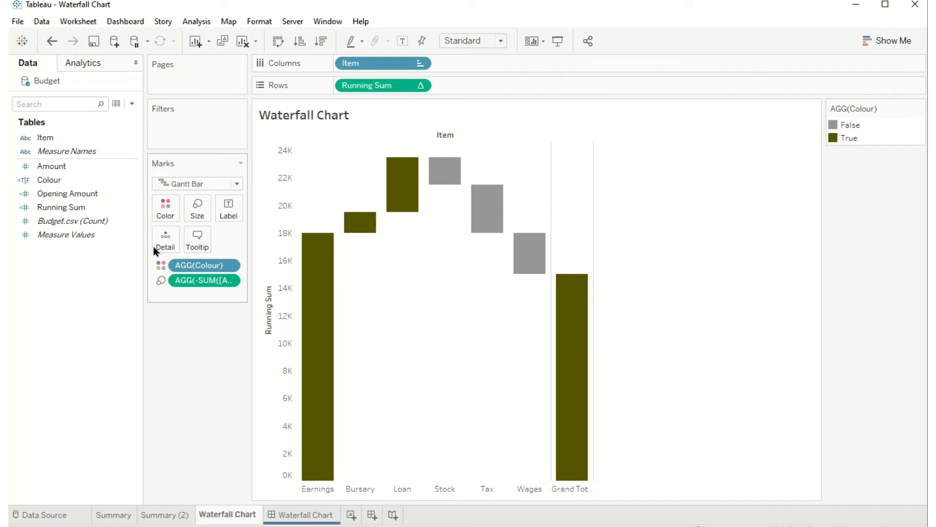
Add Opening Amount to Detail and a dashed per-cell reference line on it with no tooltip.
click(52, 195)
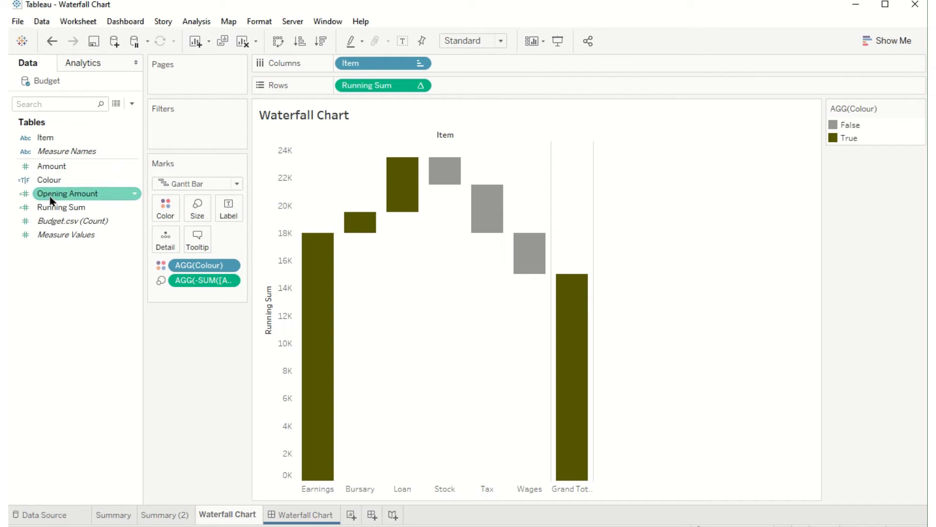
click(52, 199)
drag(51, 199, 165, 242)
click(100, 65)
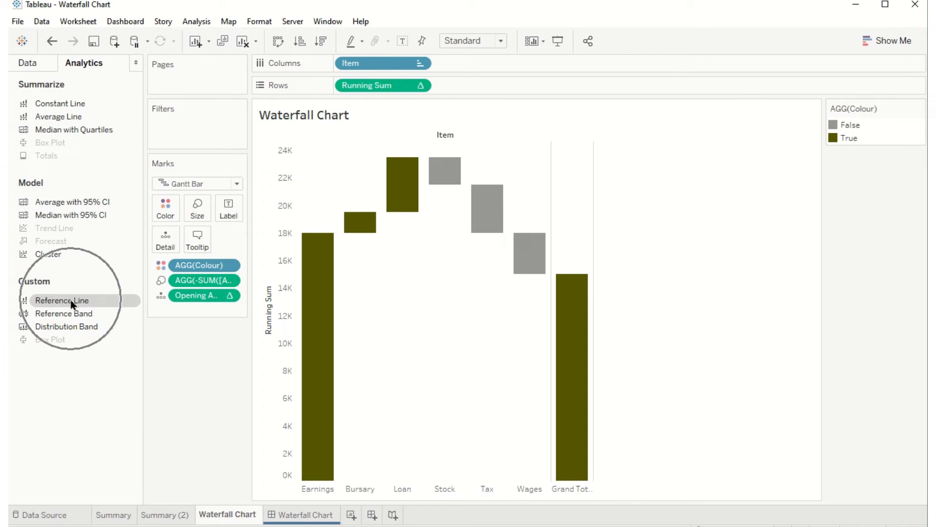
drag(72, 304, 466, 157)
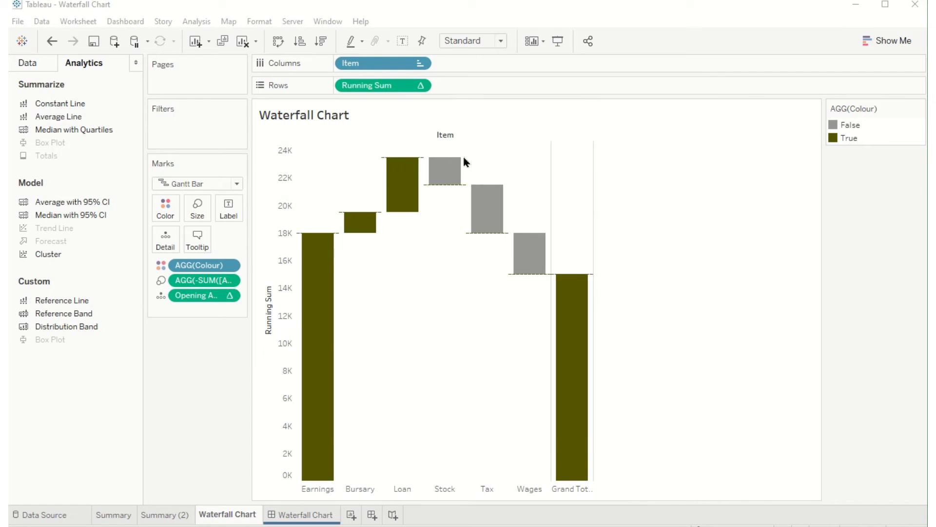
click(431, 213)
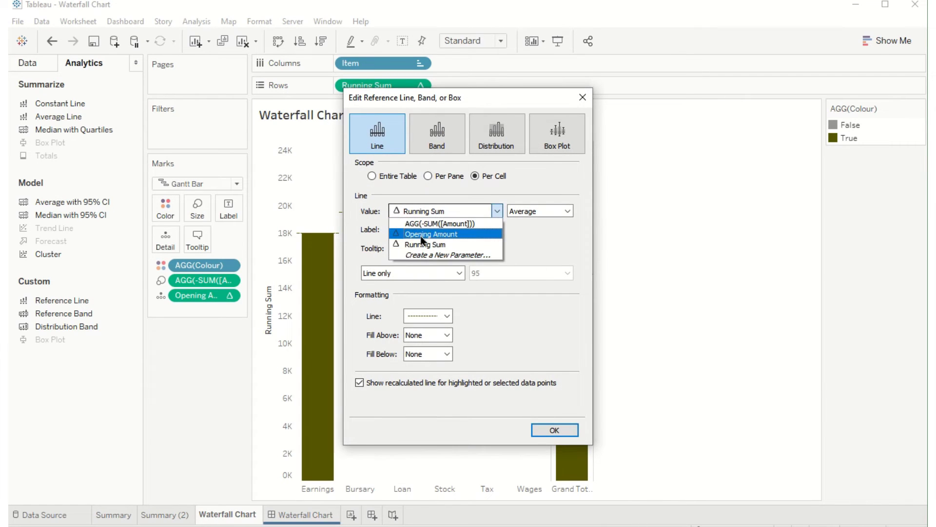
click(423, 232)
click(400, 251)
click(403, 263)
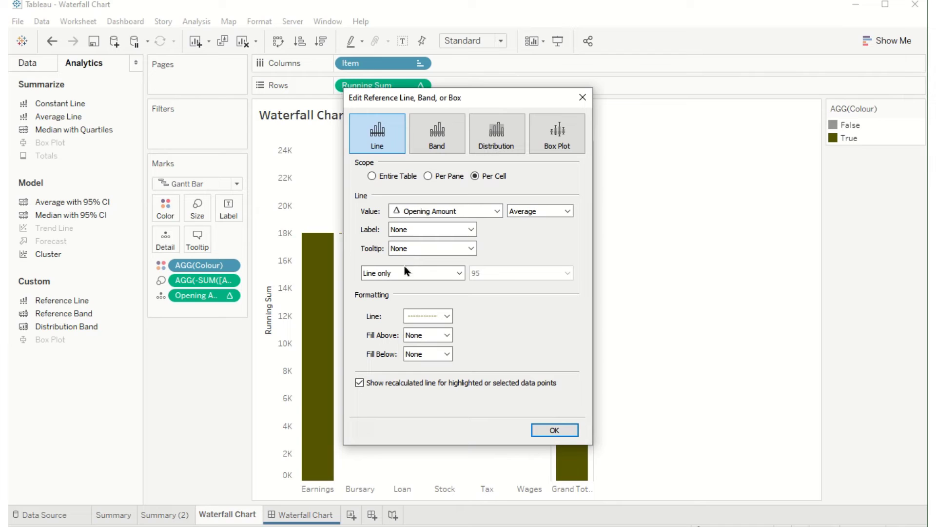
click(424, 317)
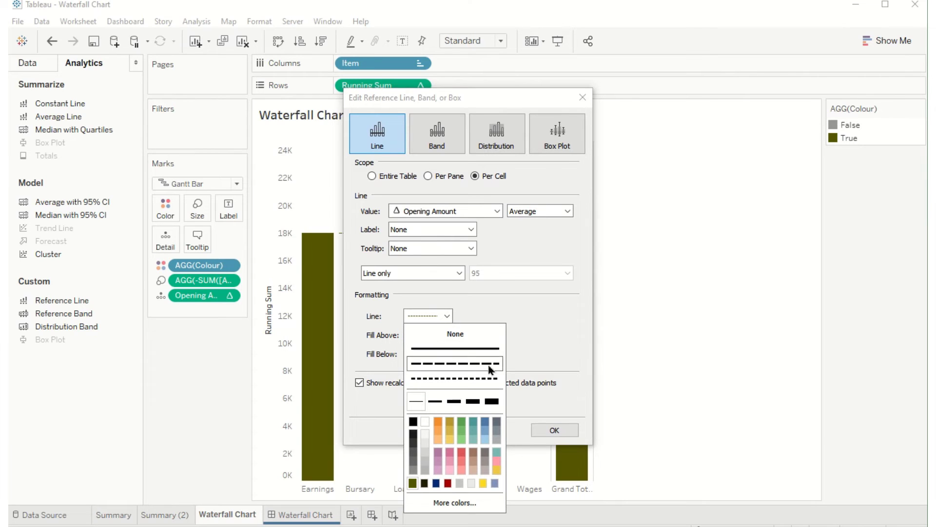
click(547, 429)
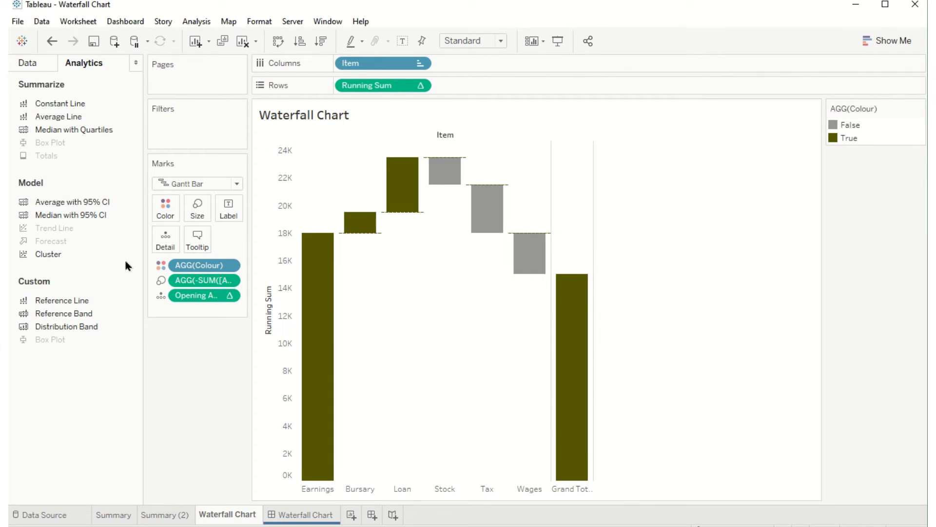
Add a per-cell reference line on Running Sum with the tooltip set to None.
drag(55, 303, 455, 168)
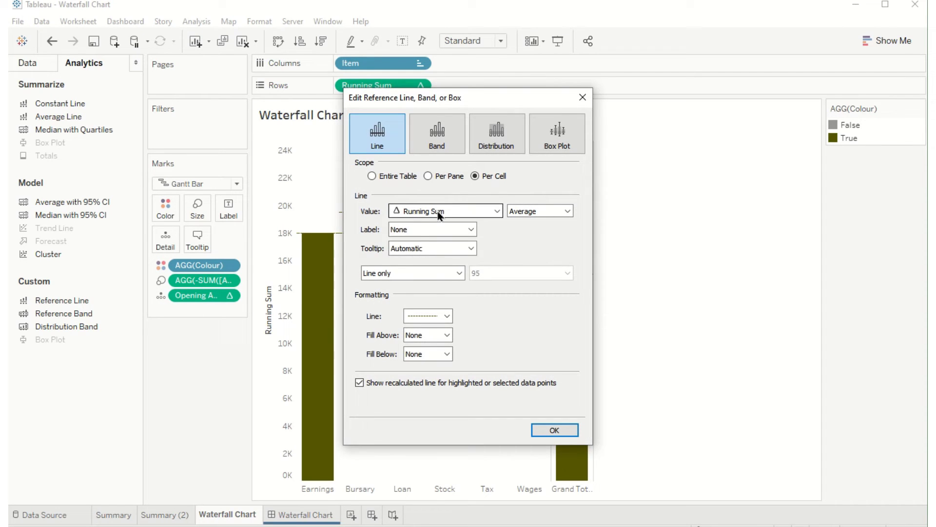
click(439, 211)
click(424, 244)
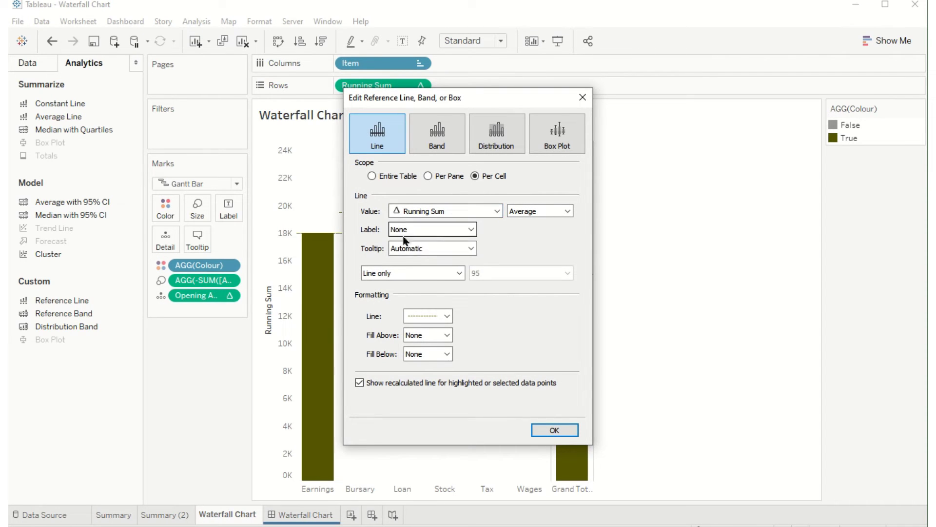
click(471, 249)
click(415, 268)
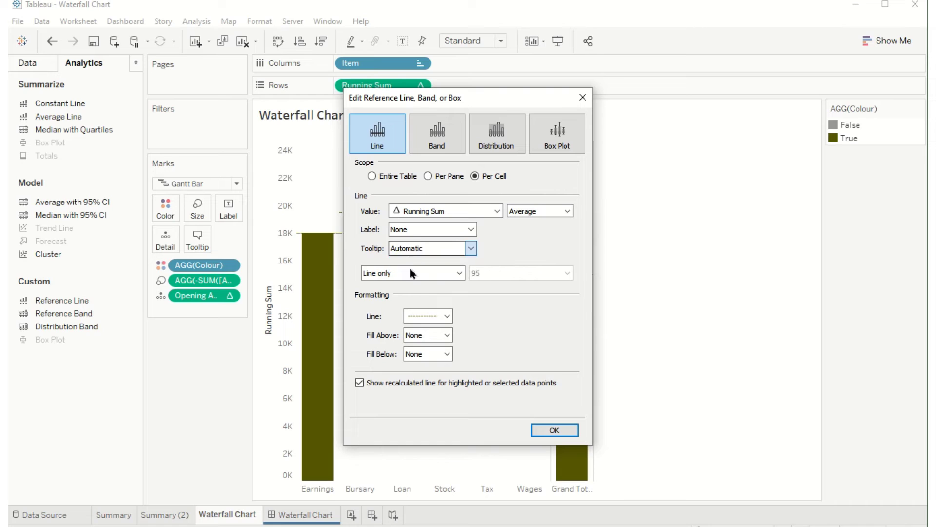
click(555, 430)
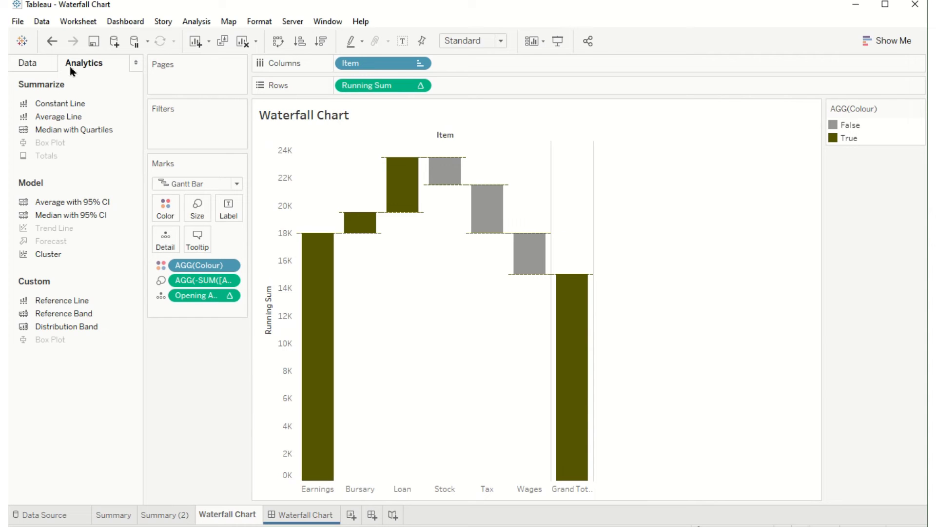
Label the bars with Amount using the custom ▲/▼ £K number format.
click(37, 66)
click(50, 172)
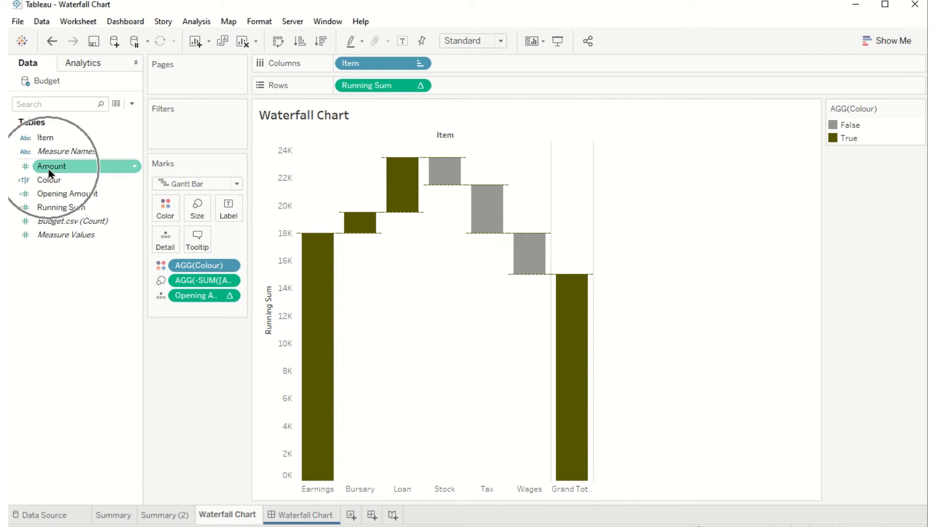
drag(51, 171, 222, 210)
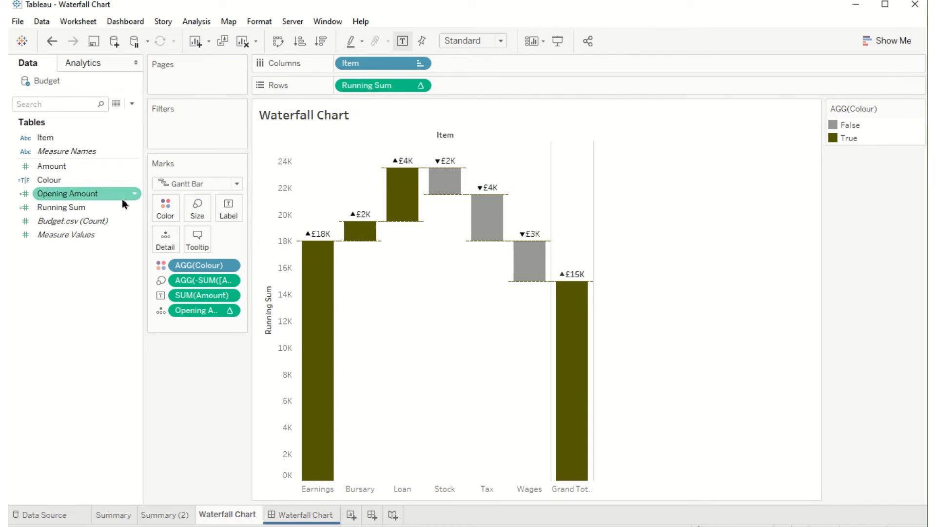
right_click(194, 299)
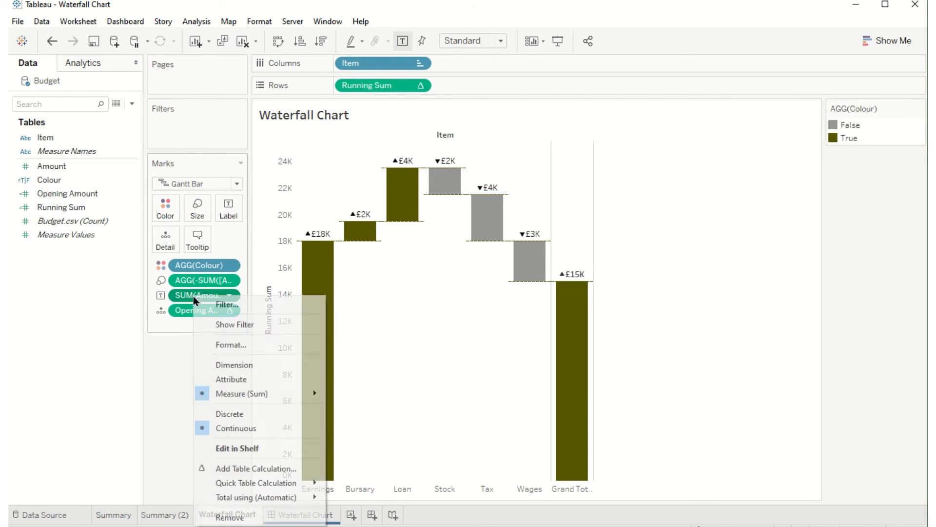
click(210, 343)
click(105, 183)
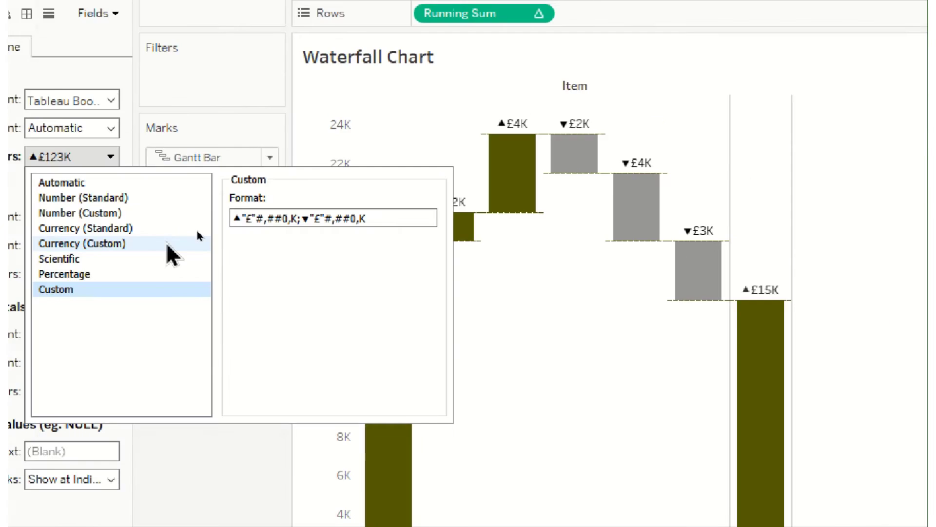
click(235, 218)
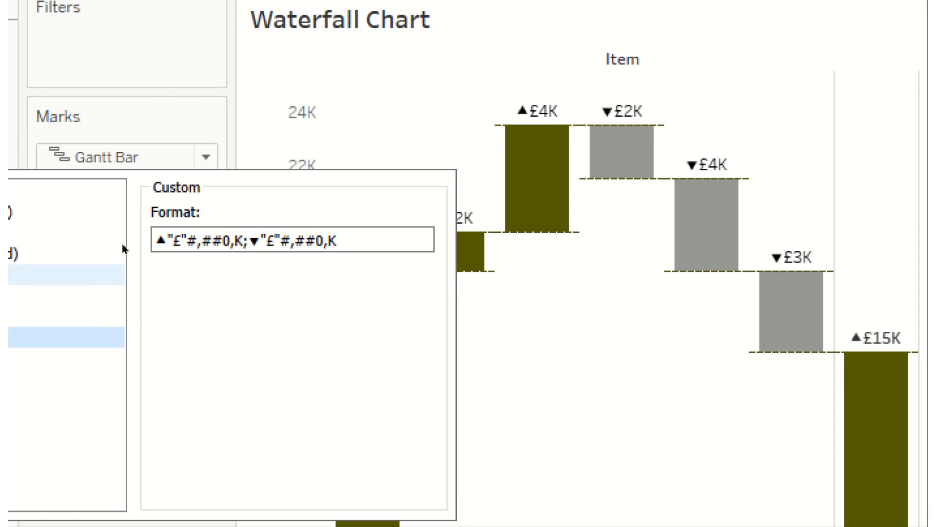
click(41, 274)
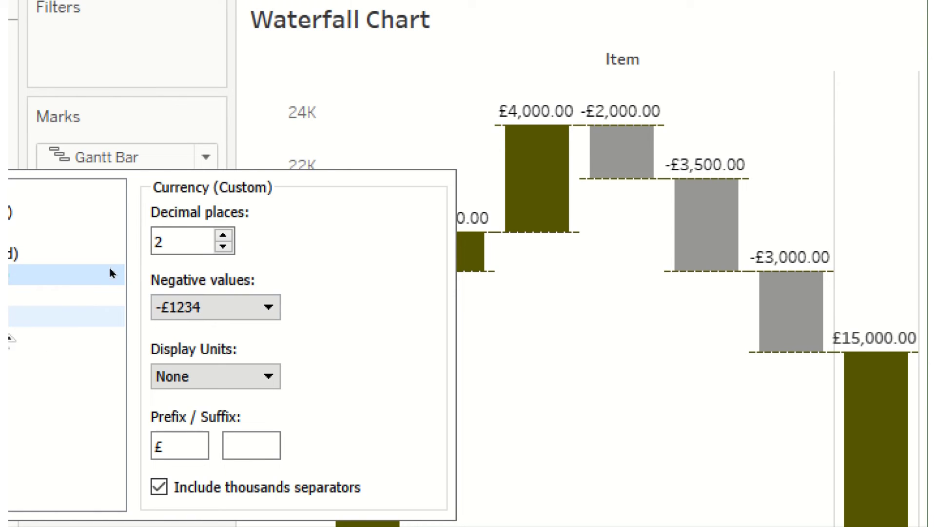
click(97, 337)
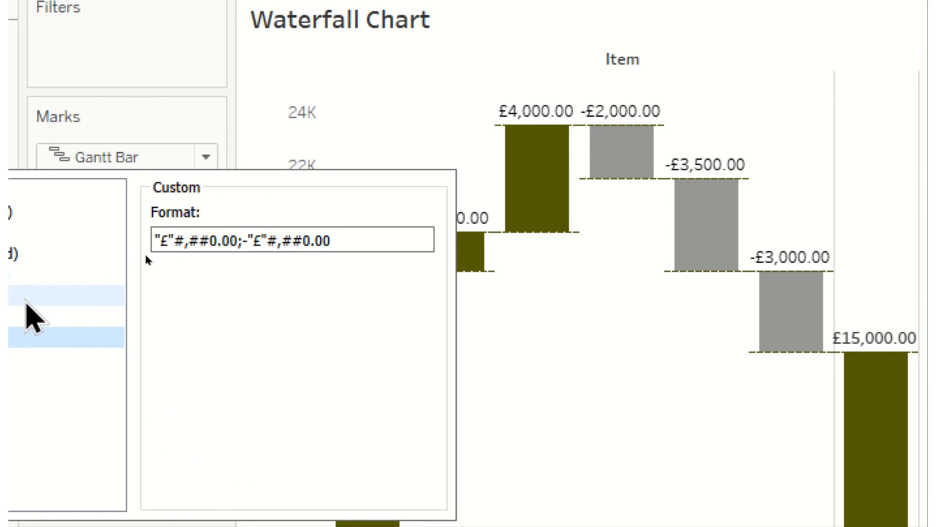
click(485, 59)
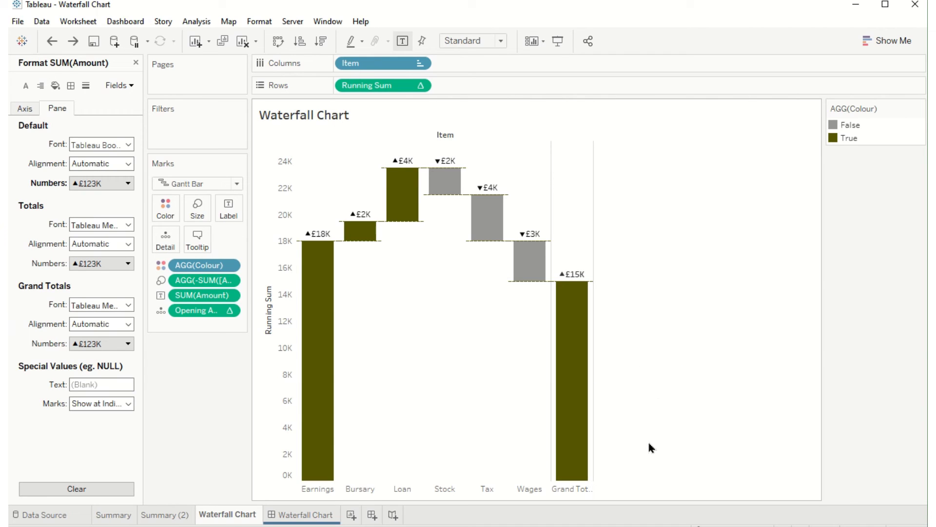
Place the Waterfall Chart sheet on the Waterfall Chart dashboard, then go to Summary.
click(311, 518)
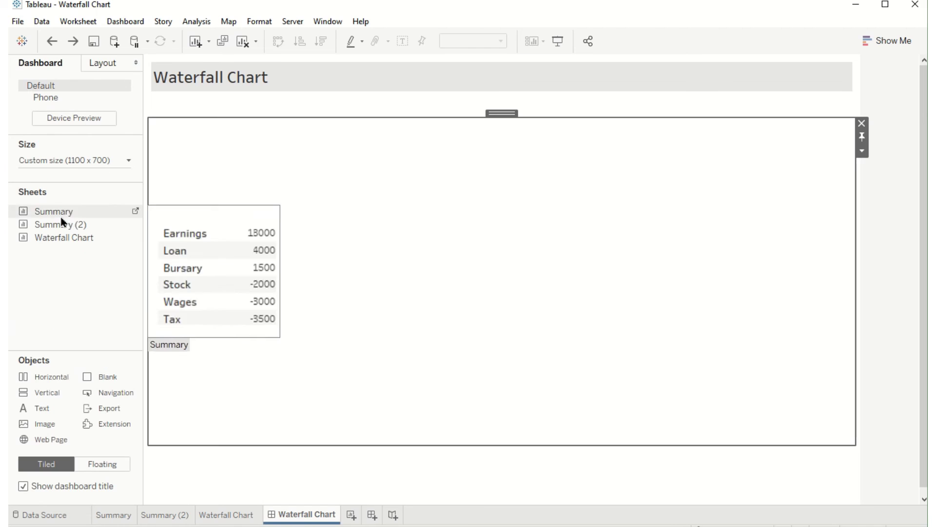
drag(52, 239, 195, 248)
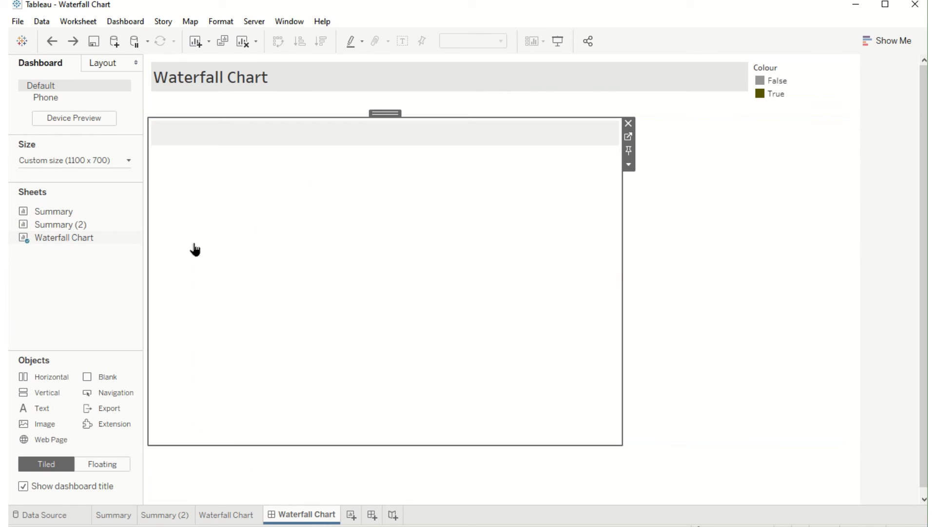
click(117, 521)
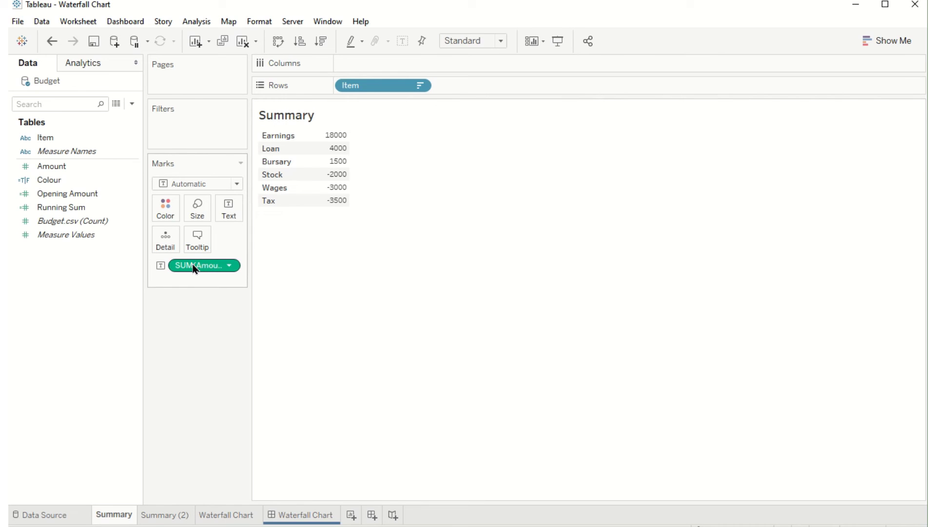
Make Summary horizontal SUM(Amount) bars coloured by Colour, with a smaller bar size.
drag(193, 268, 365, 64)
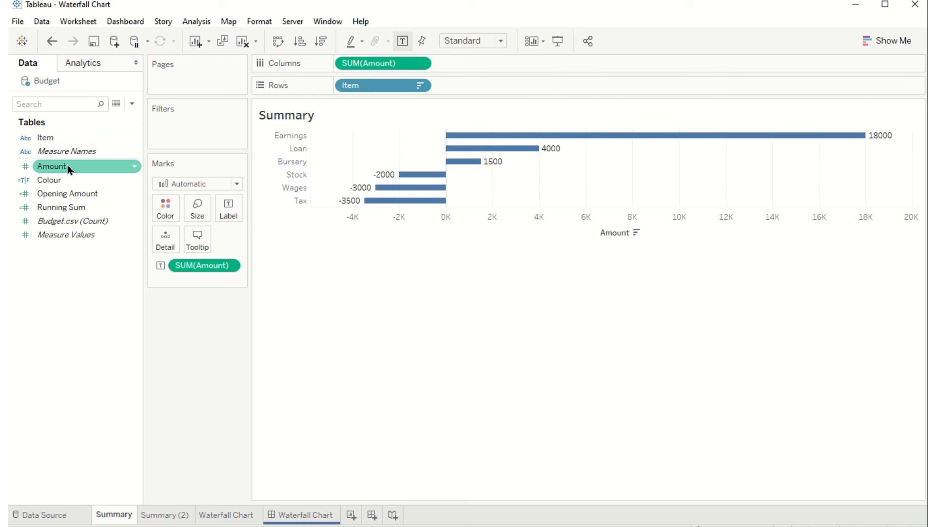
drag(69, 168, 185, 269)
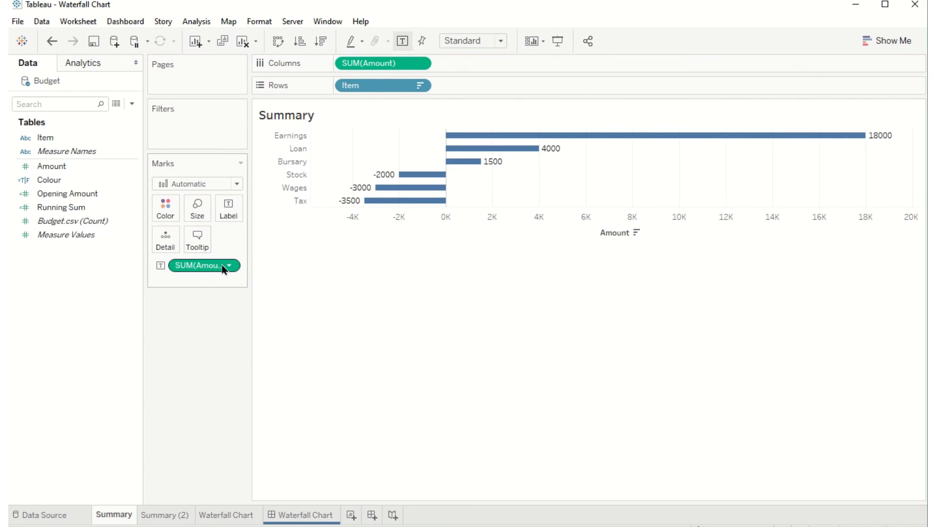
drag(65, 182, 165, 213)
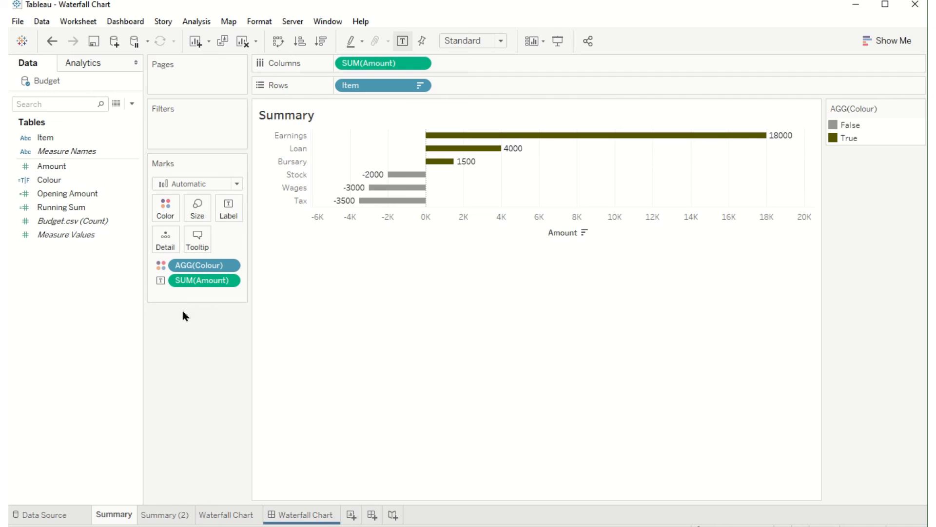
click(196, 209)
click(214, 240)
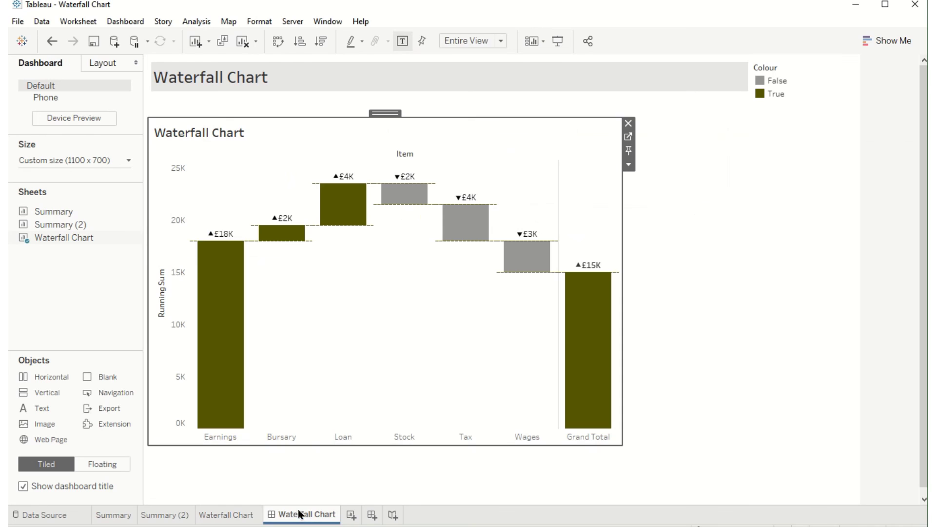
On the Waterfall Chart dashboard, place the Summary sheet right of the waterfall and remove the Colour legend.
click(303, 515)
drag(76, 215, 723, 215)
click(824, 86)
key(Delete)
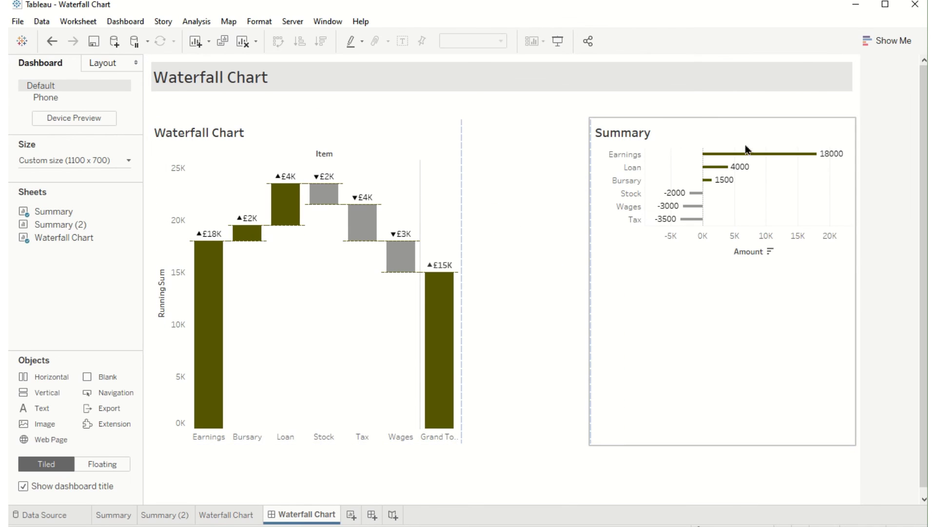
Set the Summary chart's fit to Entire View so it fills its space.
click(741, 136)
click(485, 40)
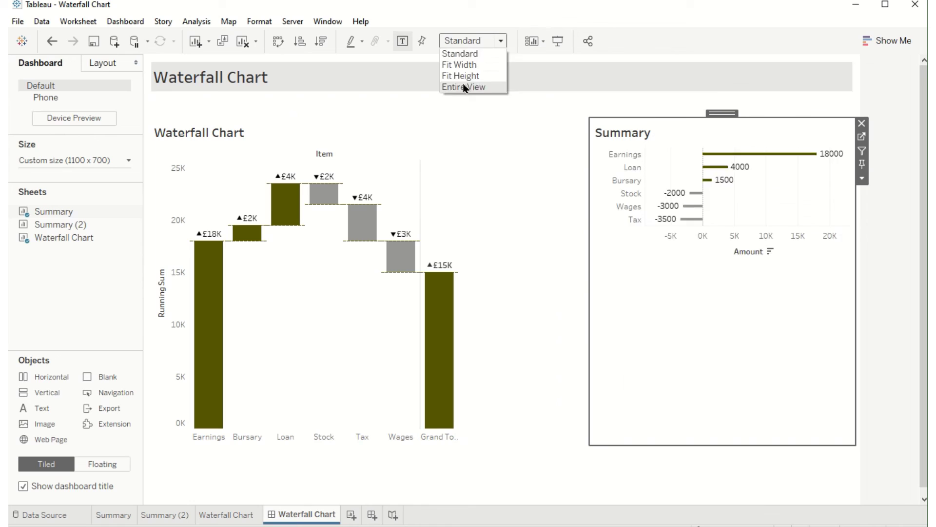
click(464, 86)
click(892, 220)
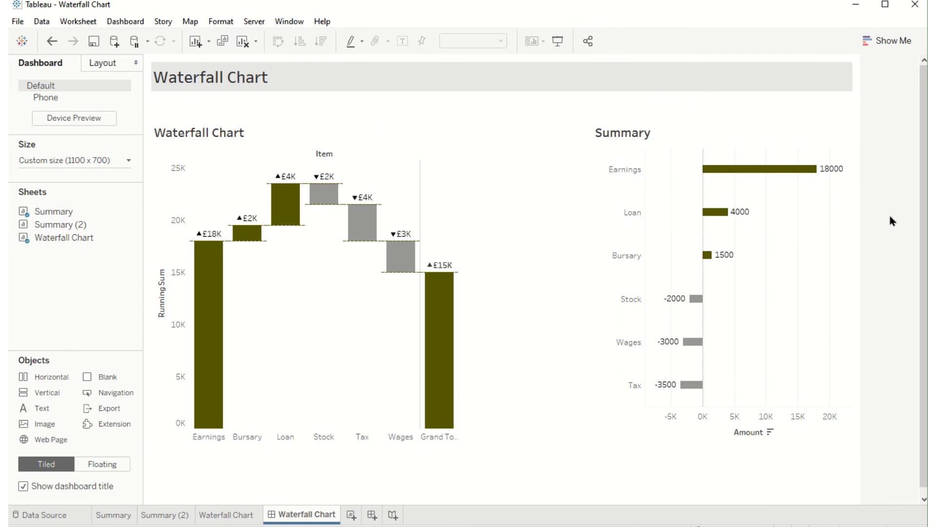